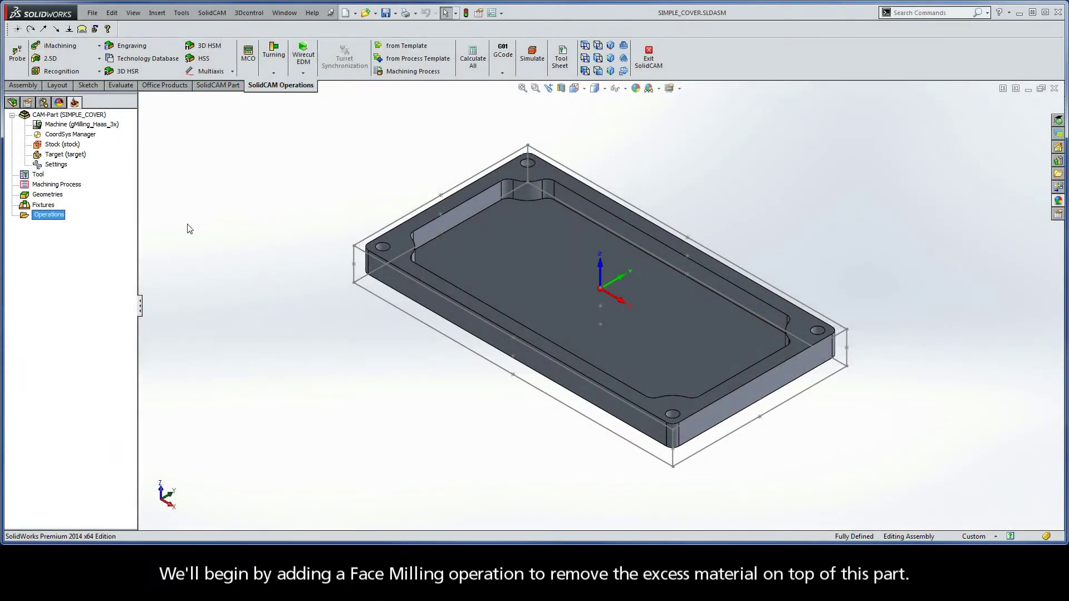
- Clear the face selection and add a Face operation from the Operations Add Milling Operation menu
click(400, 240)
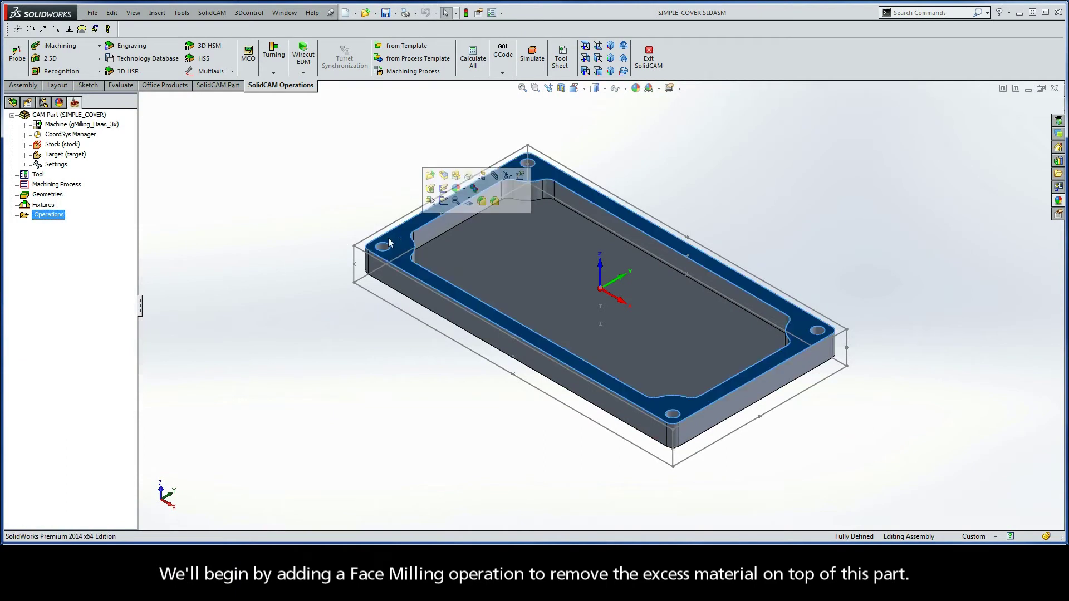
key(Escape)
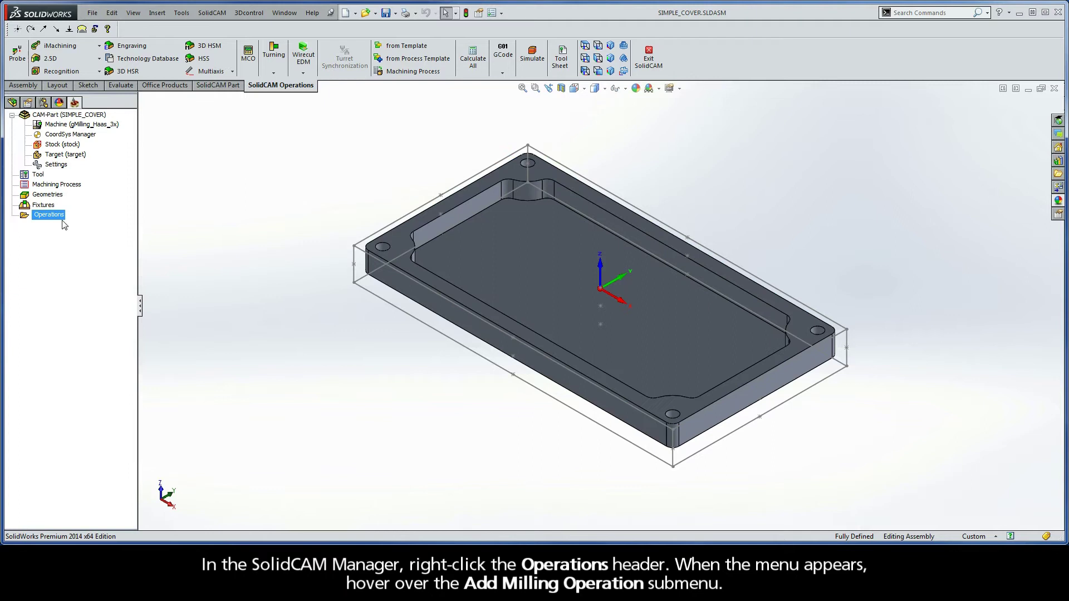
right_click(64, 223)
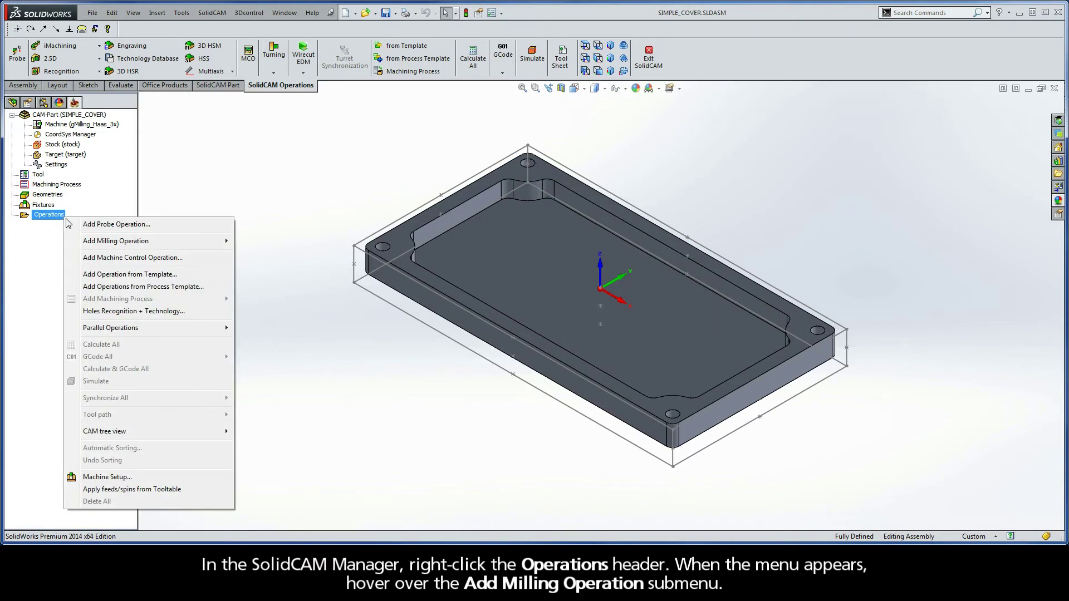
mouse_move(115, 241)
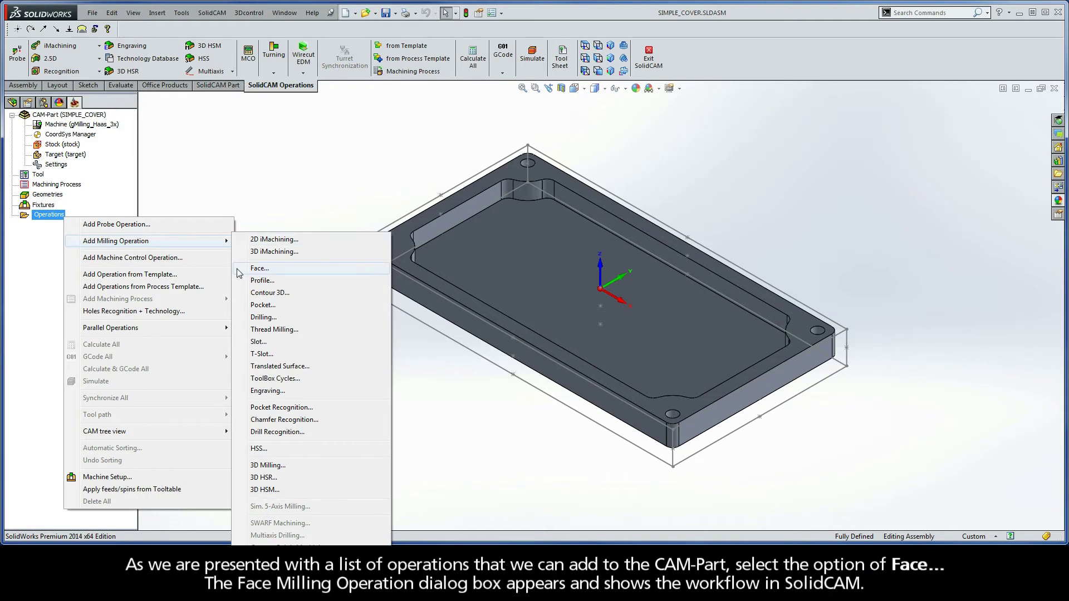
click(271, 273)
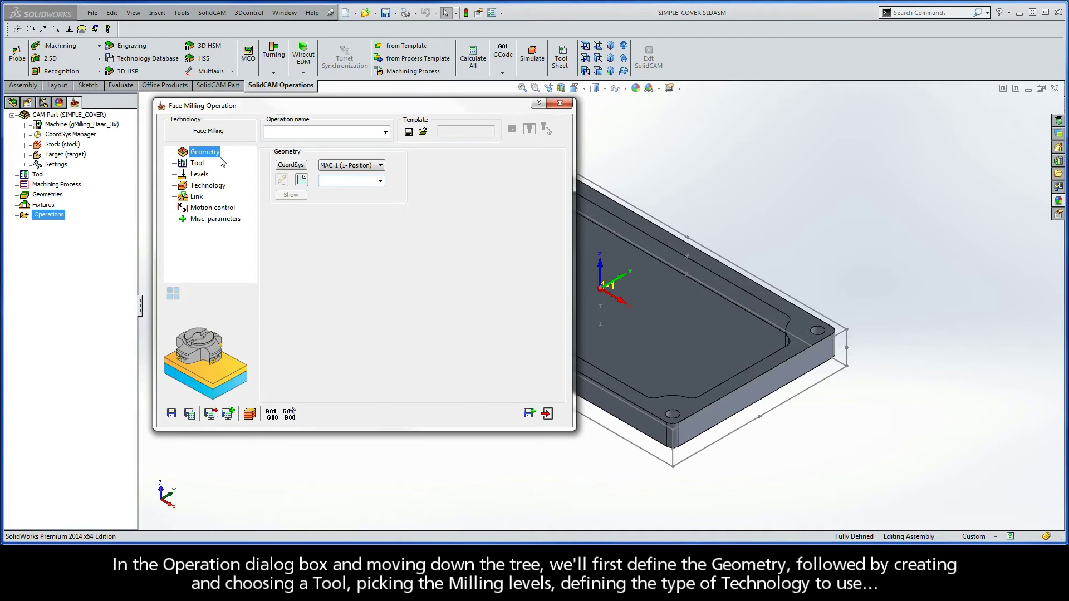
click(198, 164)
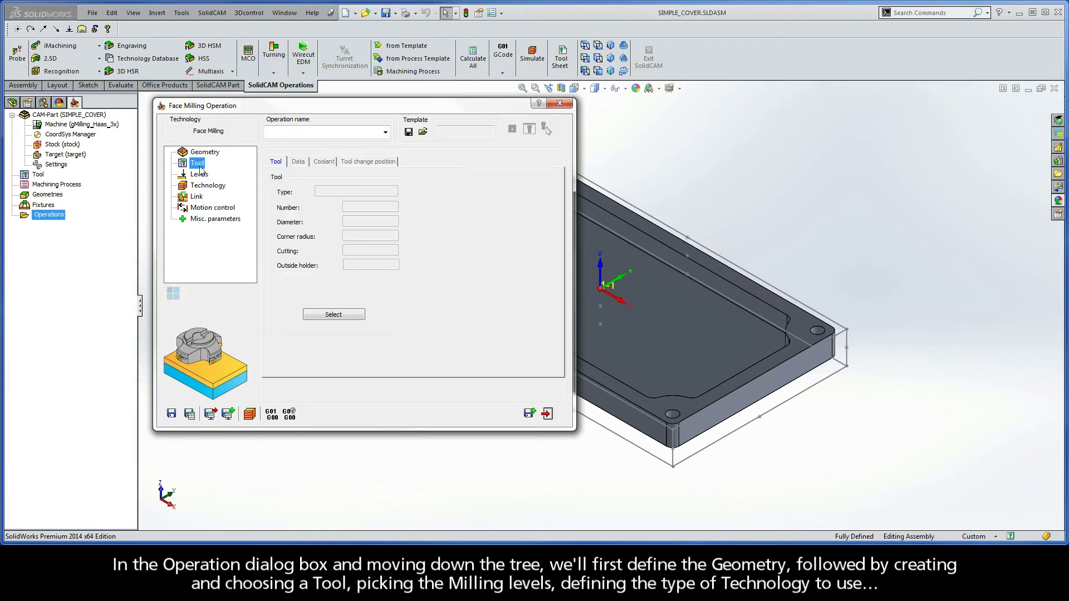
click(199, 174)
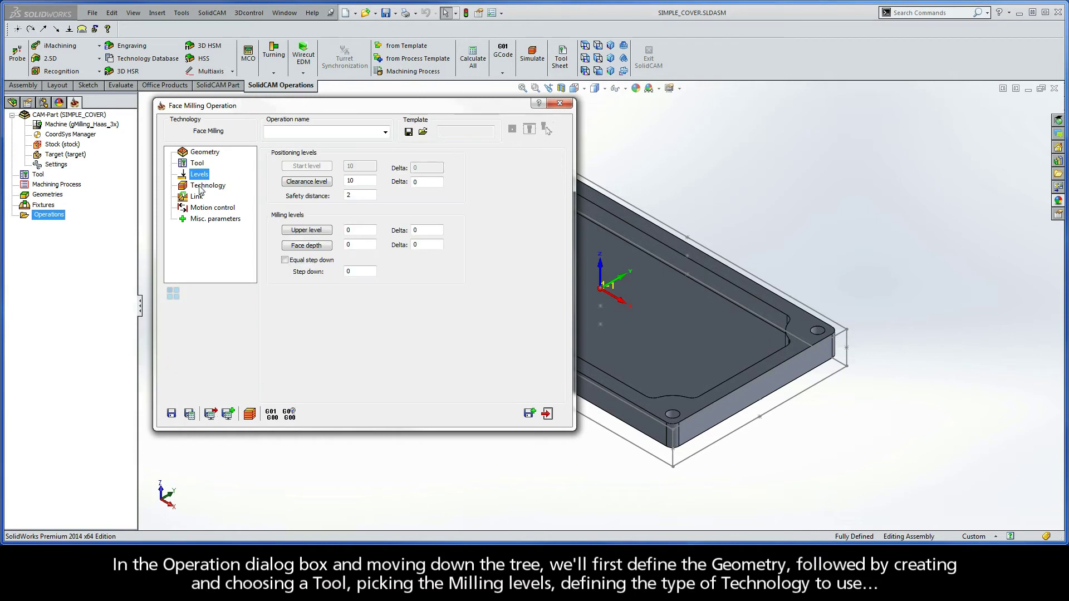
click(201, 189)
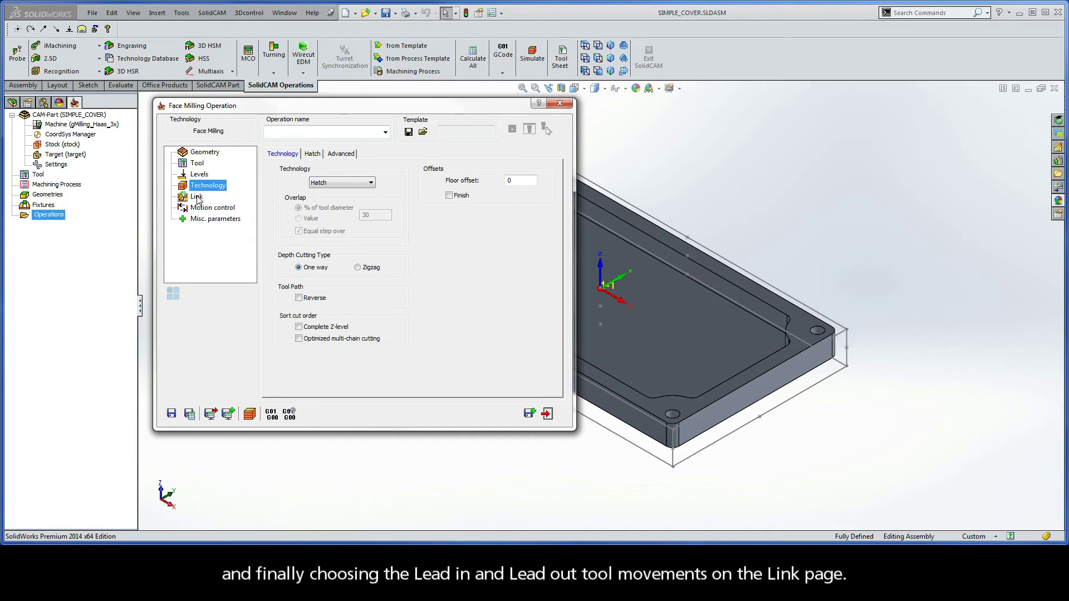
click(198, 199)
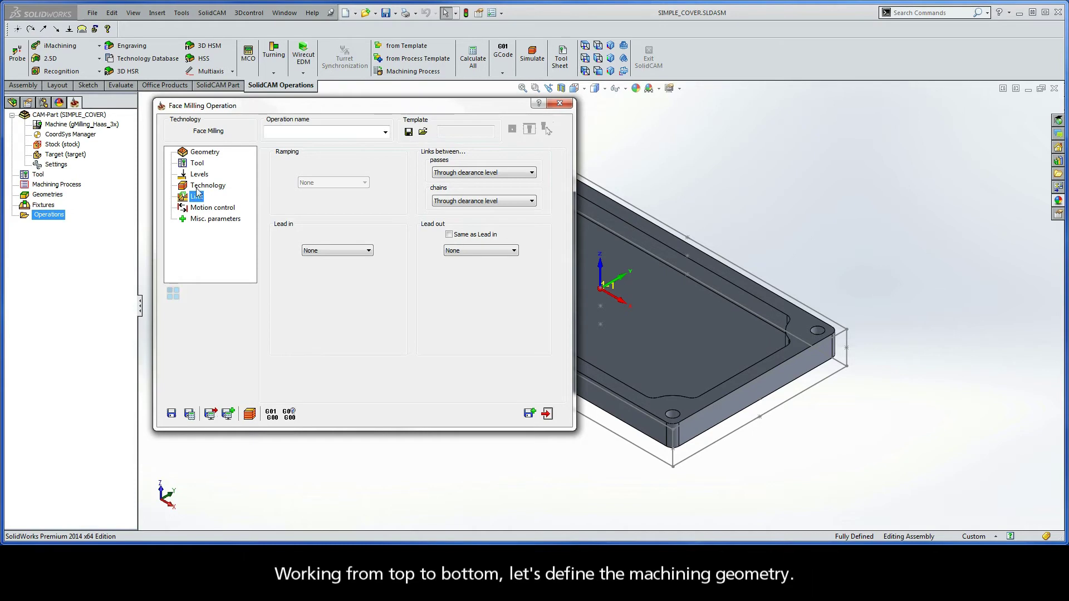
click(201, 153)
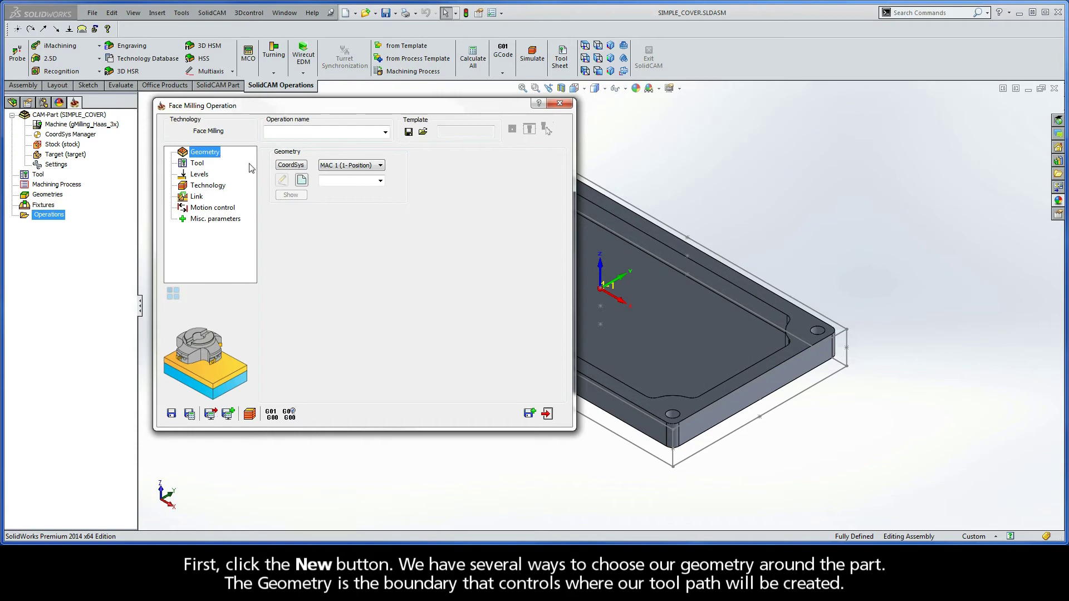
- Create new Model-type geometry based on the target model and accept it as facemill
click(302, 180)
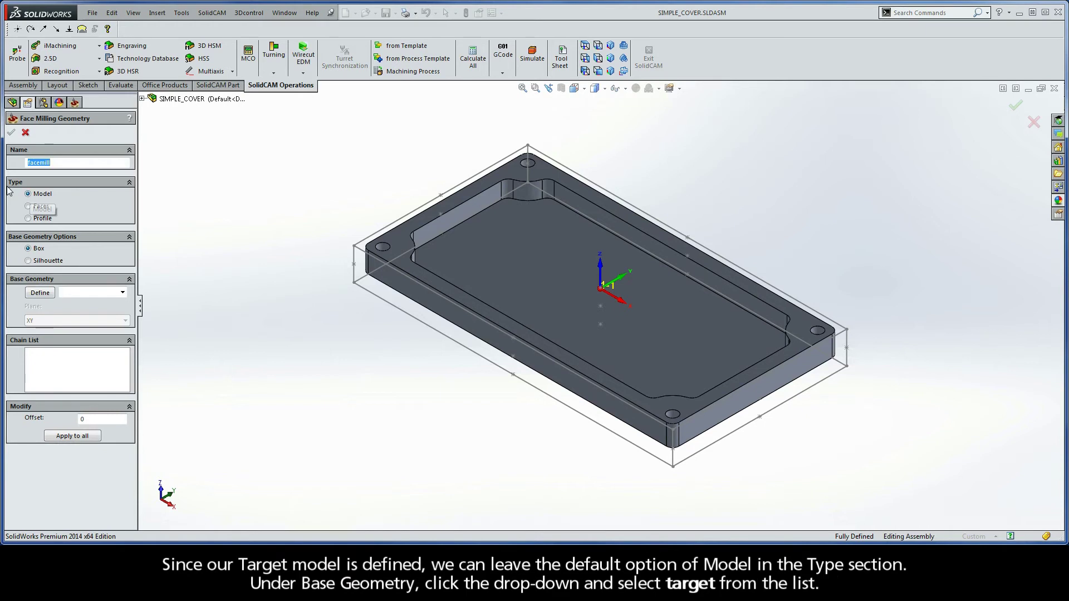
click(29, 195)
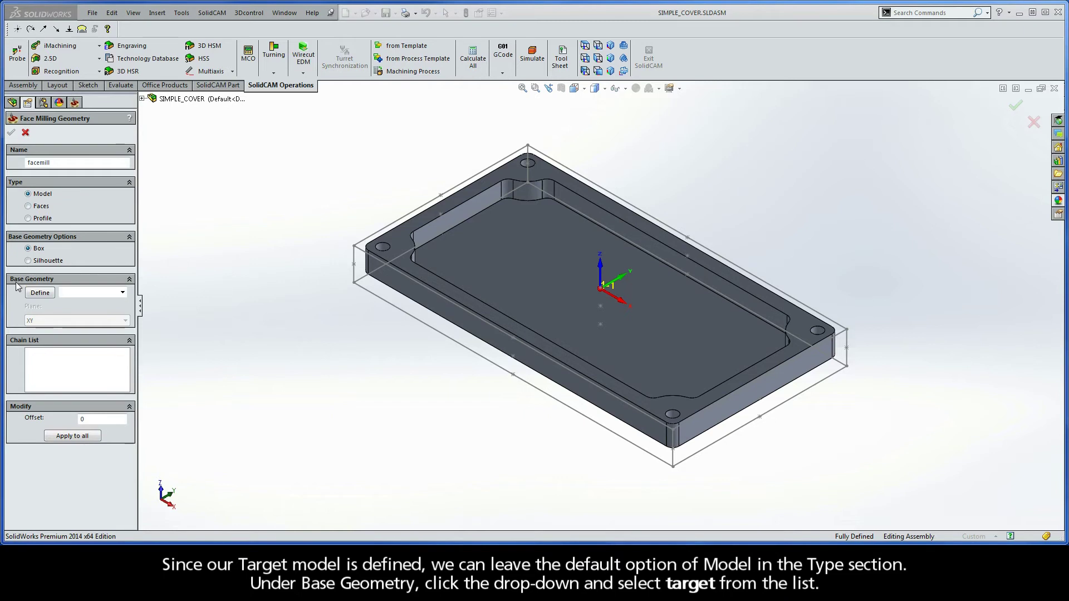
click(122, 292)
click(83, 303)
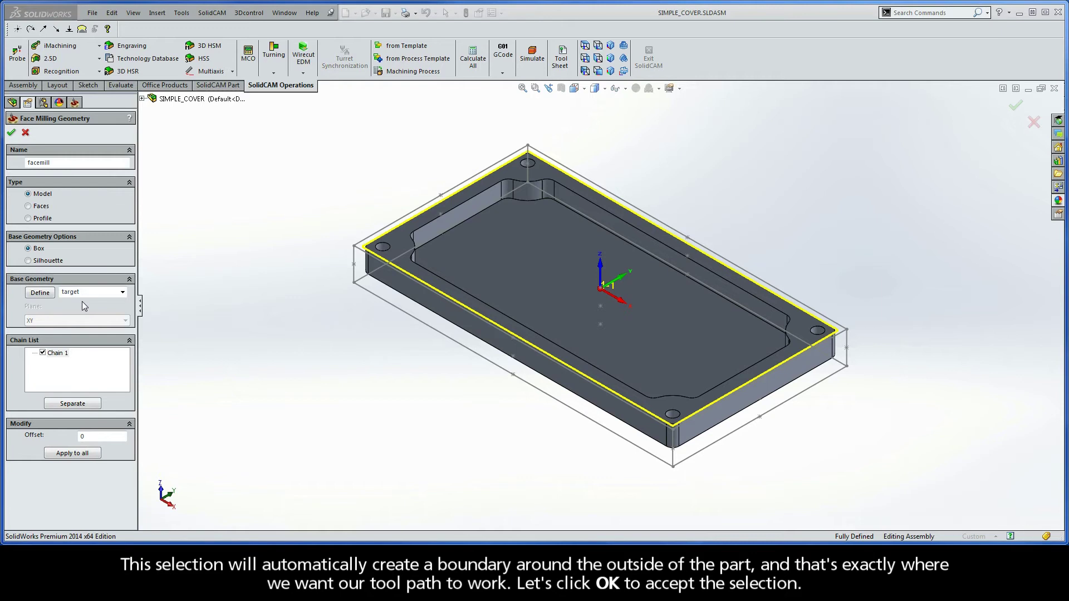
click(12, 132)
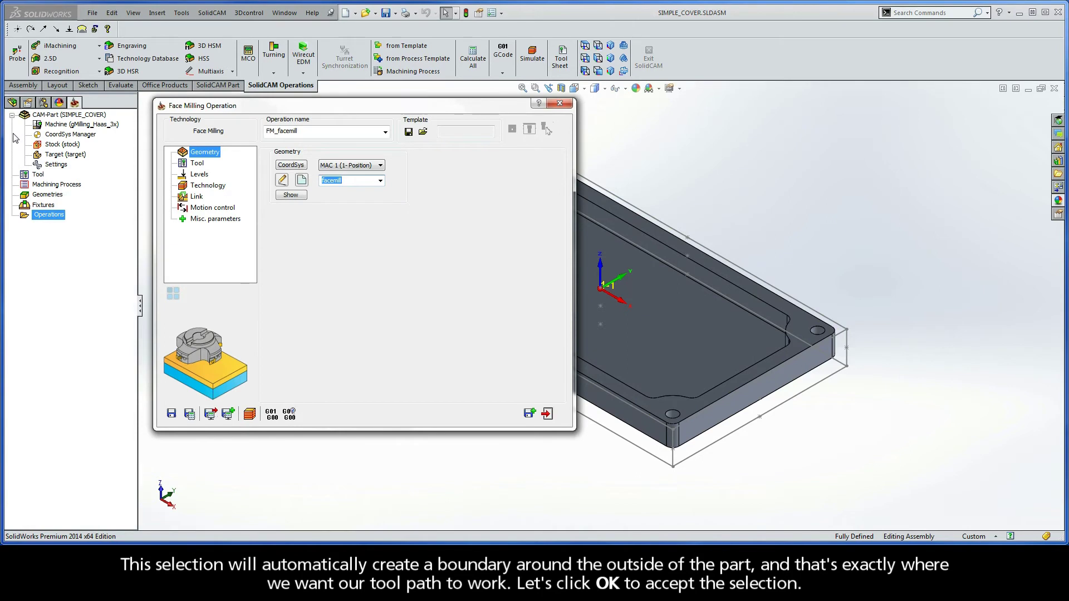
- Open the Tool page and launch the part tool table with Select
click(197, 163)
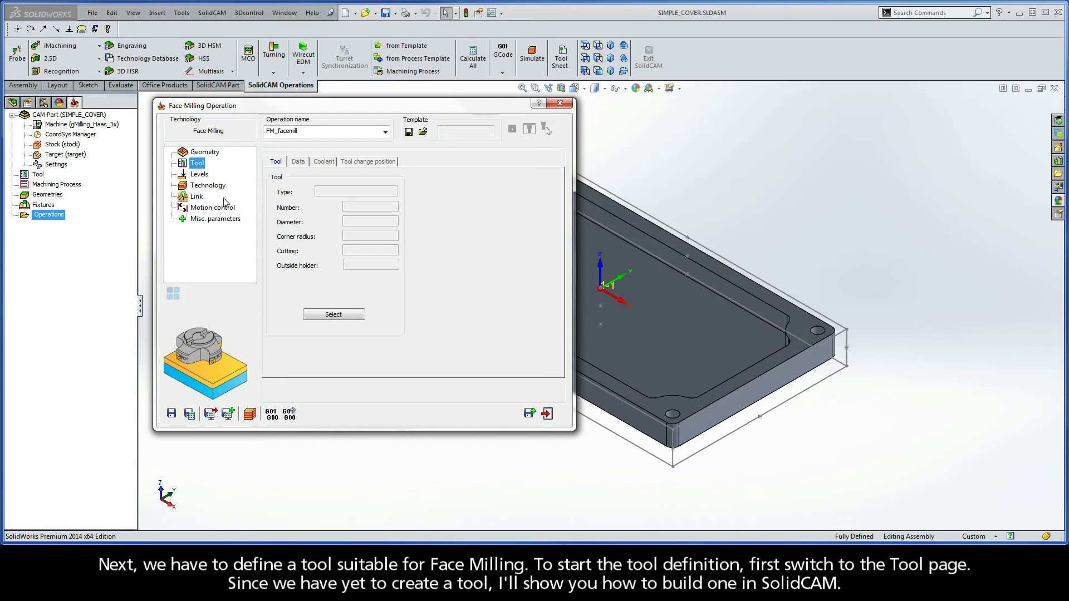
click(333, 315)
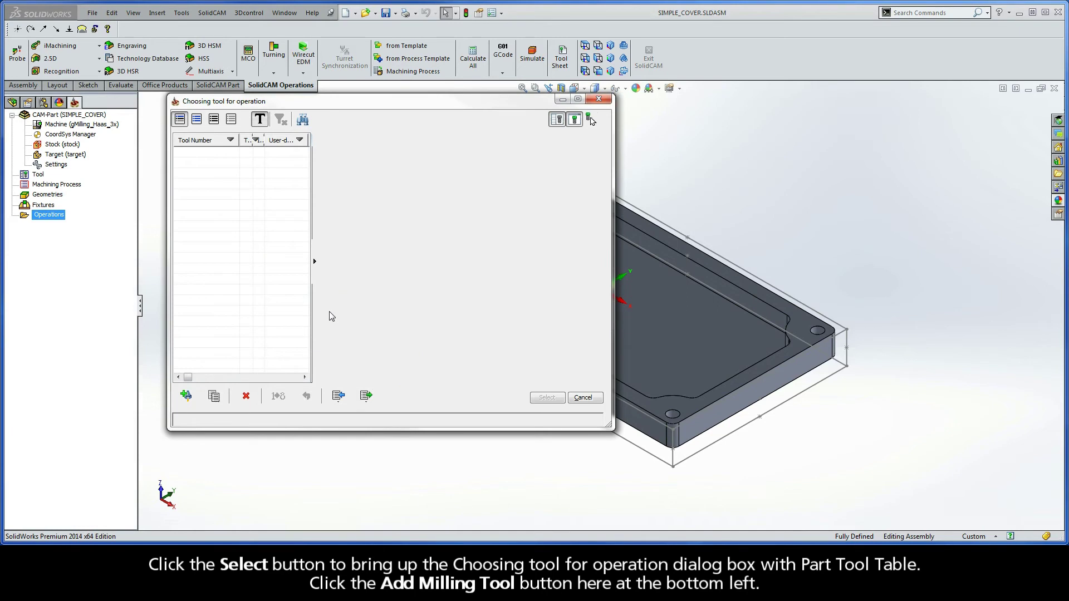
- Add a FACE MILL as tool #1 and view its feed and spin data
click(187, 397)
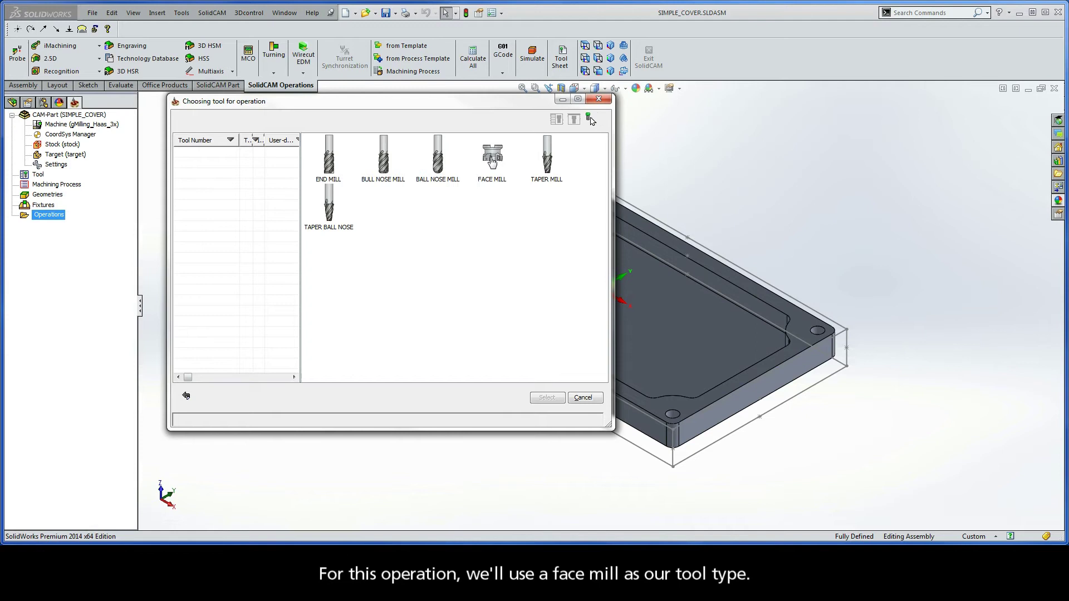
double_click(492, 163)
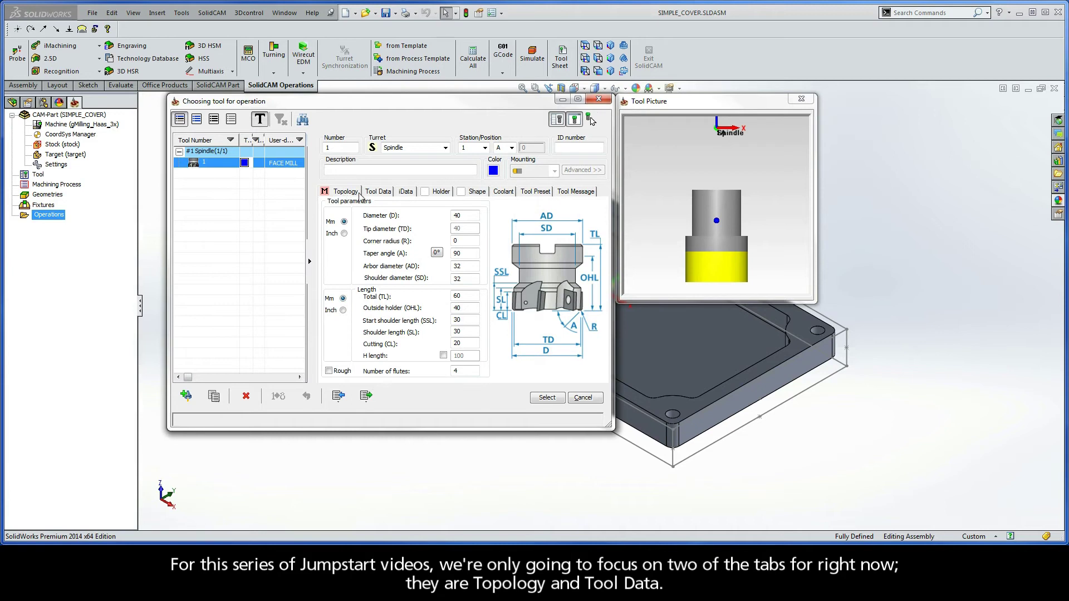
click(380, 199)
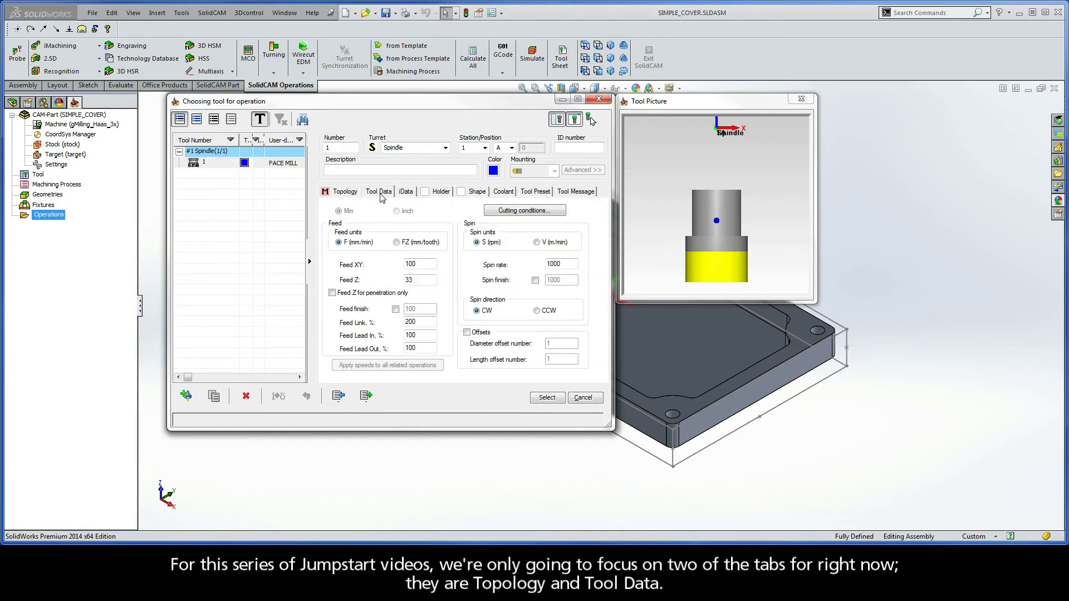
click(346, 196)
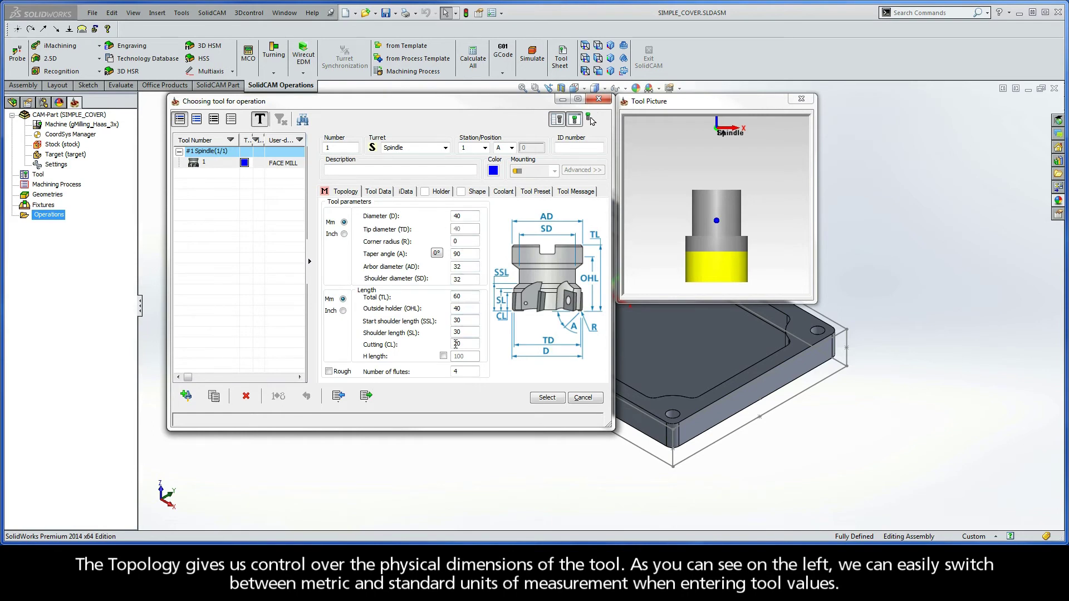
click(344, 234)
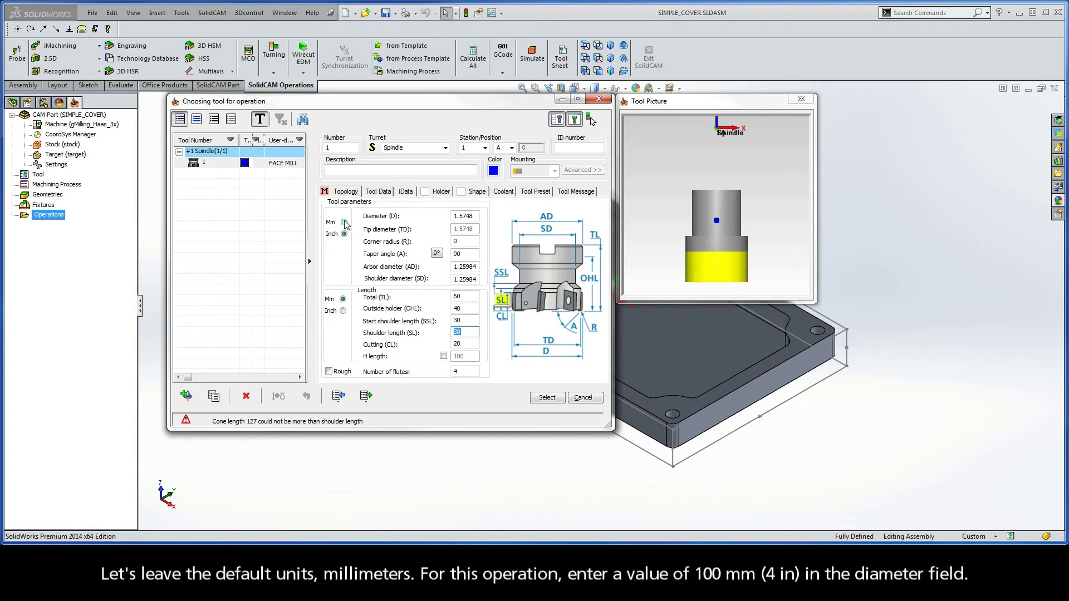
click(344, 223)
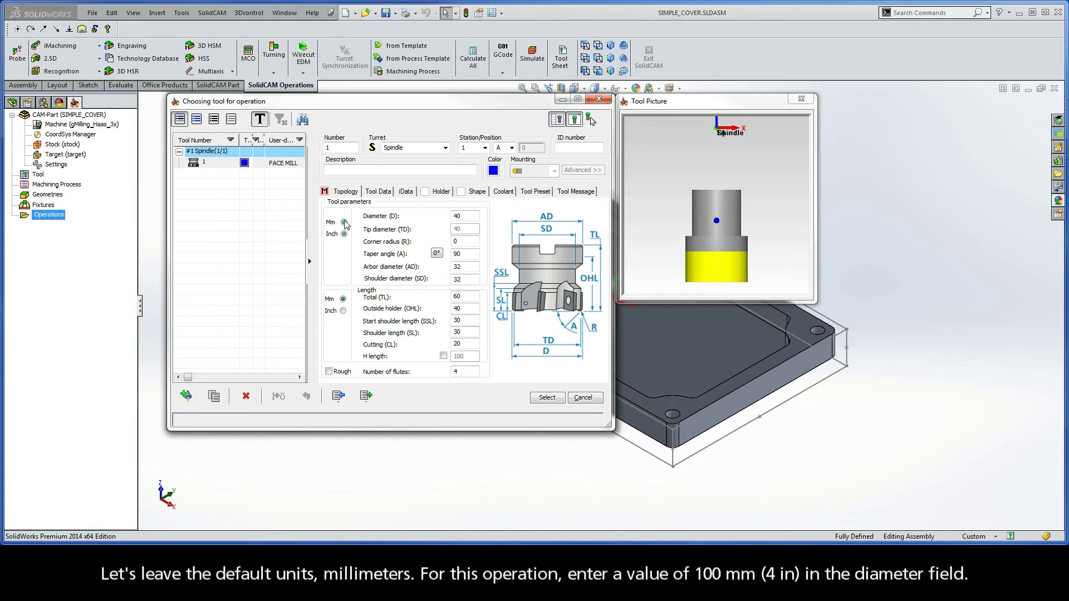
click(452, 216)
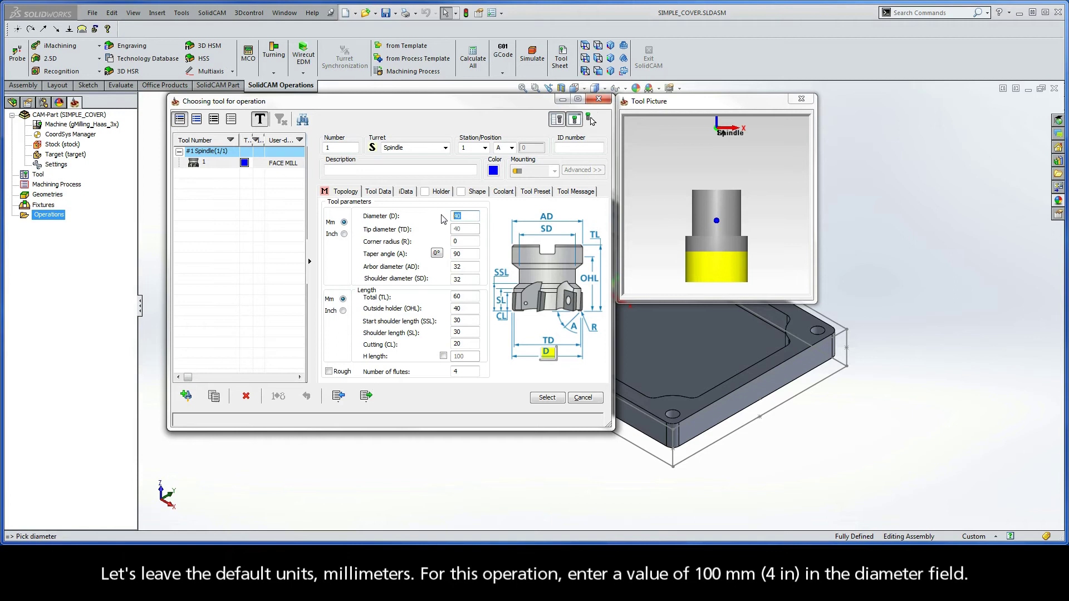
text(100)
click(447, 241)
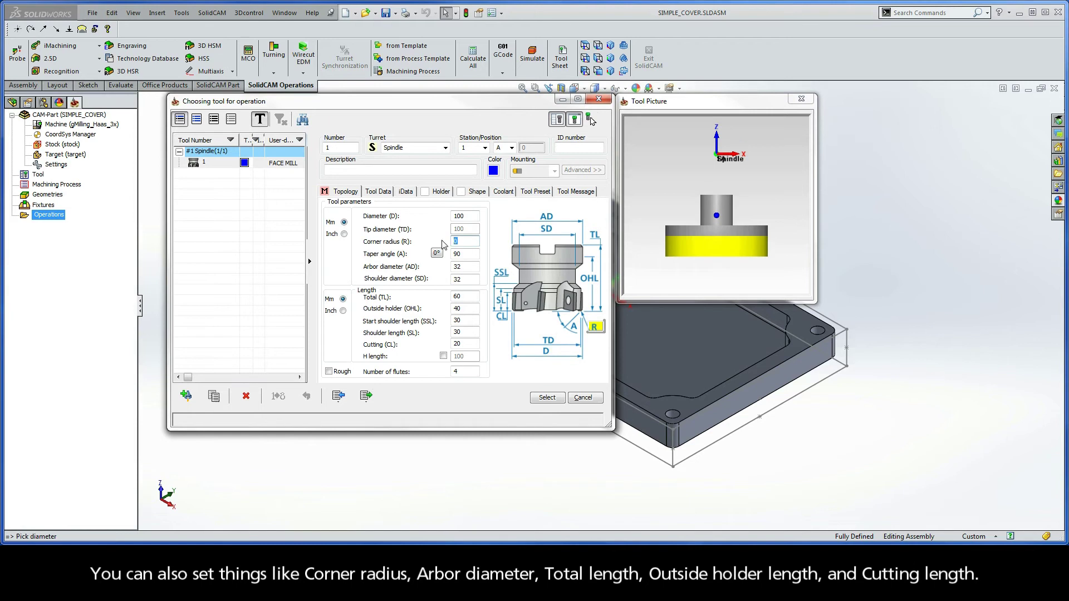
click(463, 266)
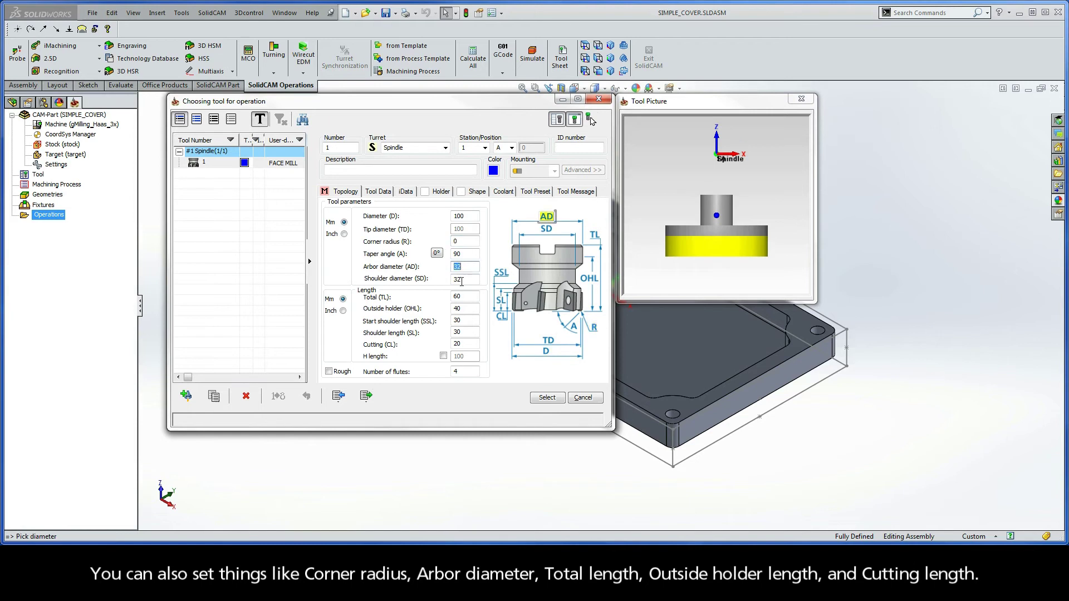
click(460, 297)
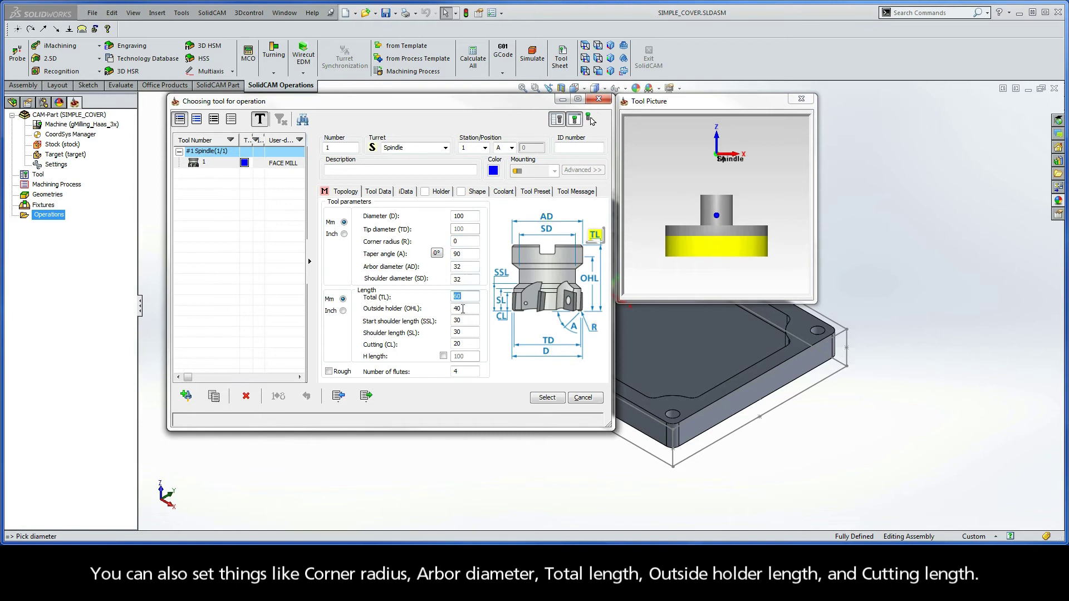
click(461, 343)
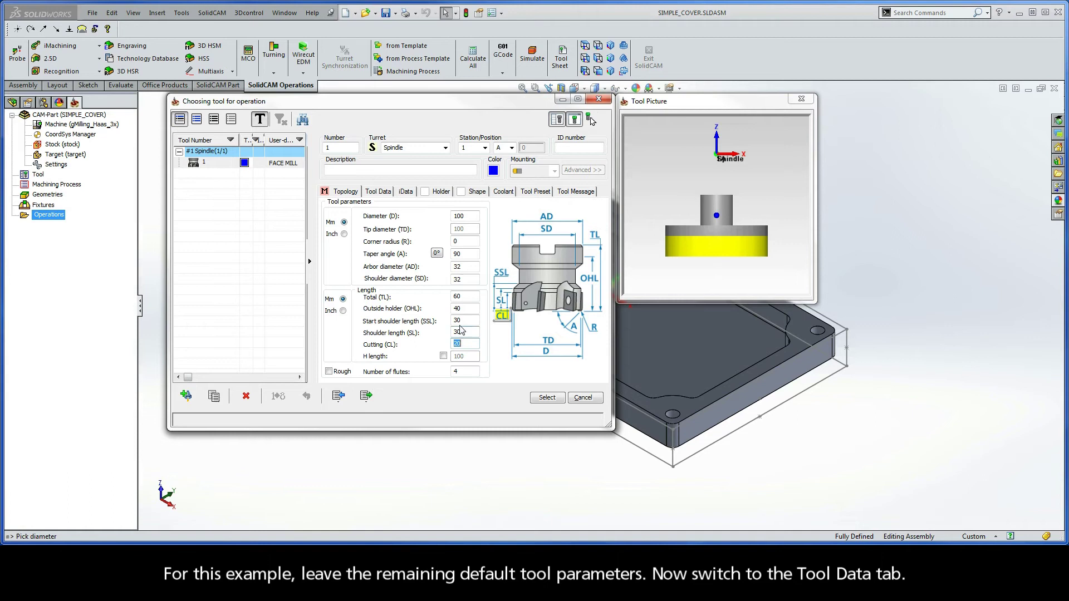
- Confirm Feed XY 100, Feed Z 33, 1000 rpm clockwise spin, and select the face mill
click(379, 193)
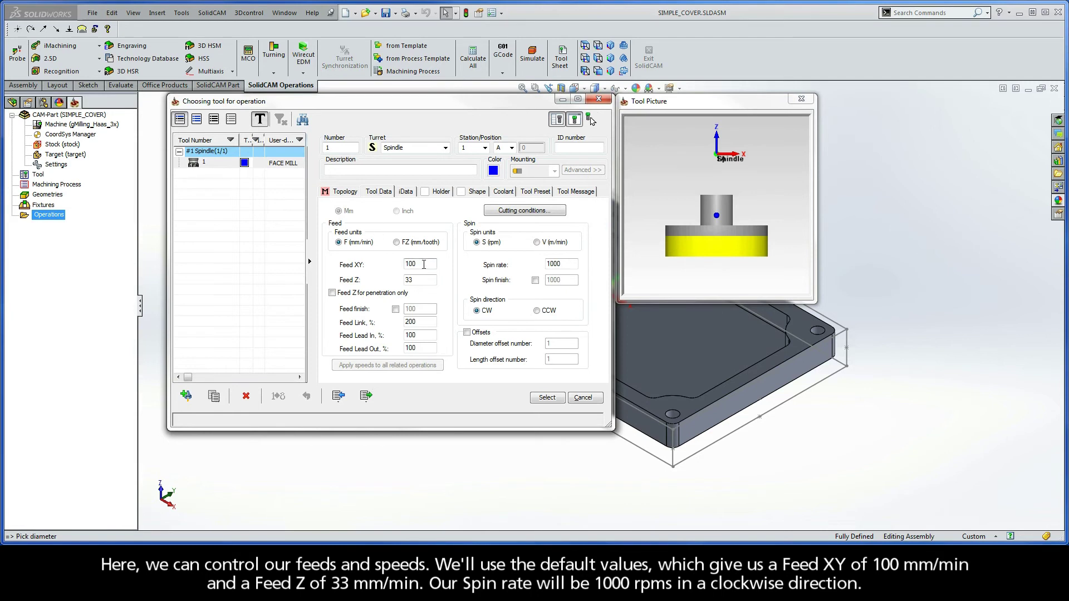
double_click(410, 264)
double_click(417, 280)
click(565, 264)
double_click(564, 264)
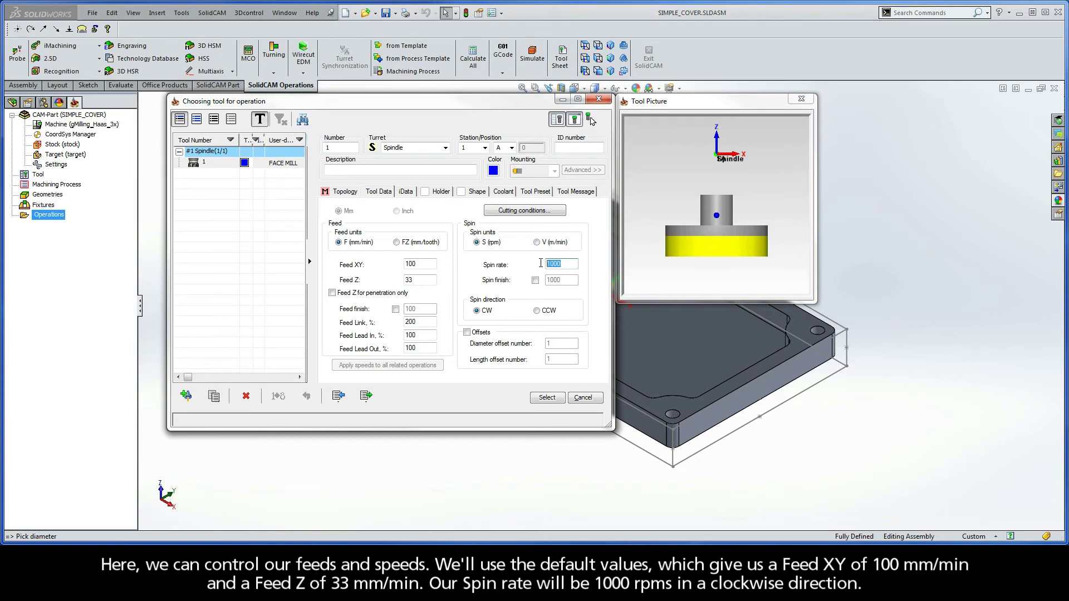
click(479, 311)
click(547, 398)
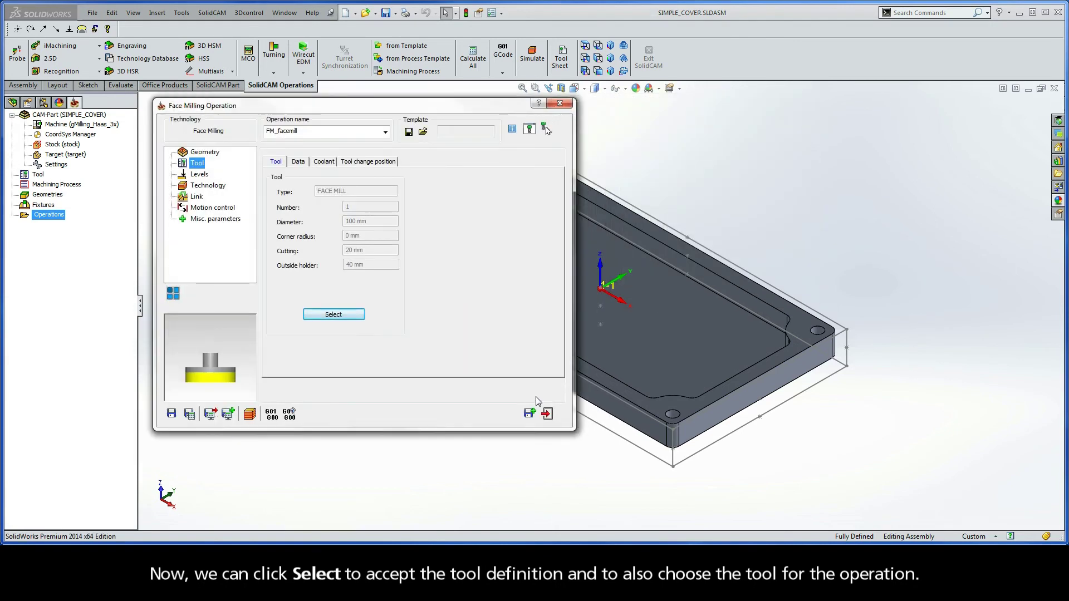
- Show the Levels page and check clearance level 10 and safety distance 2
click(201, 176)
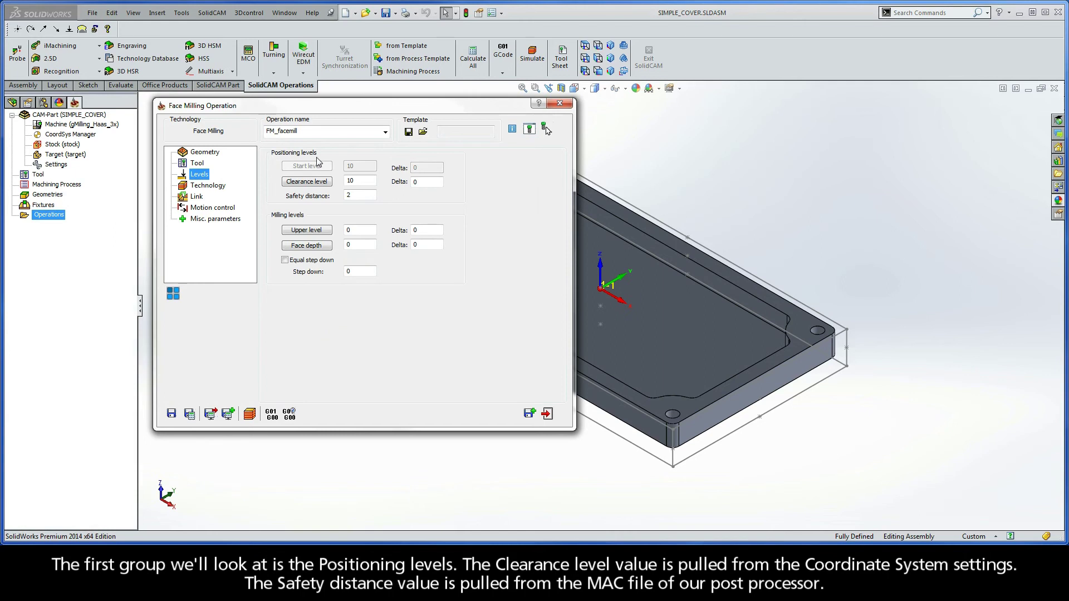
click(361, 180)
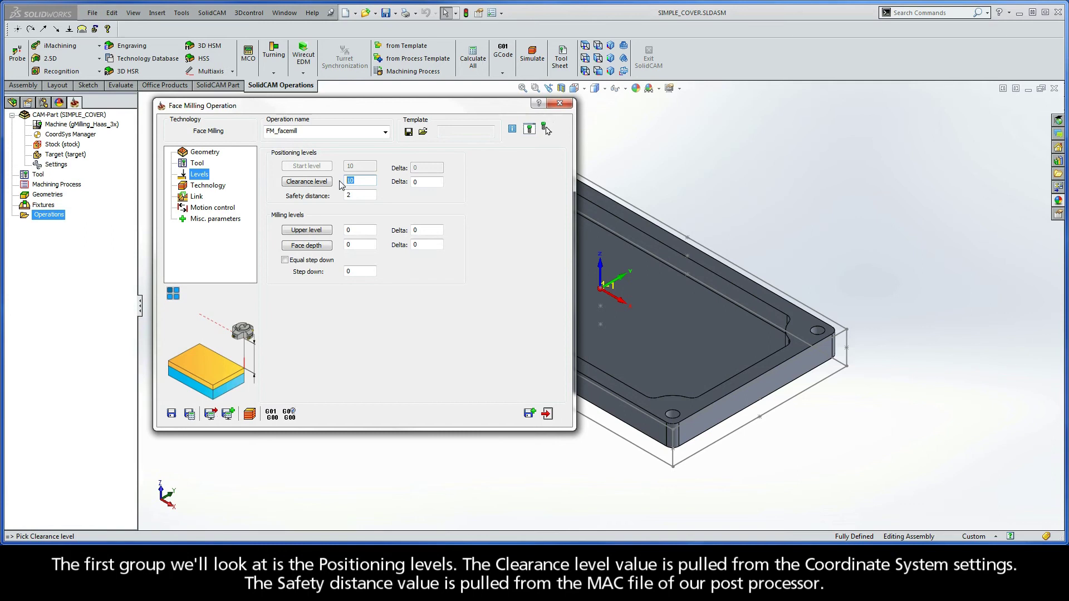
key(Tab)
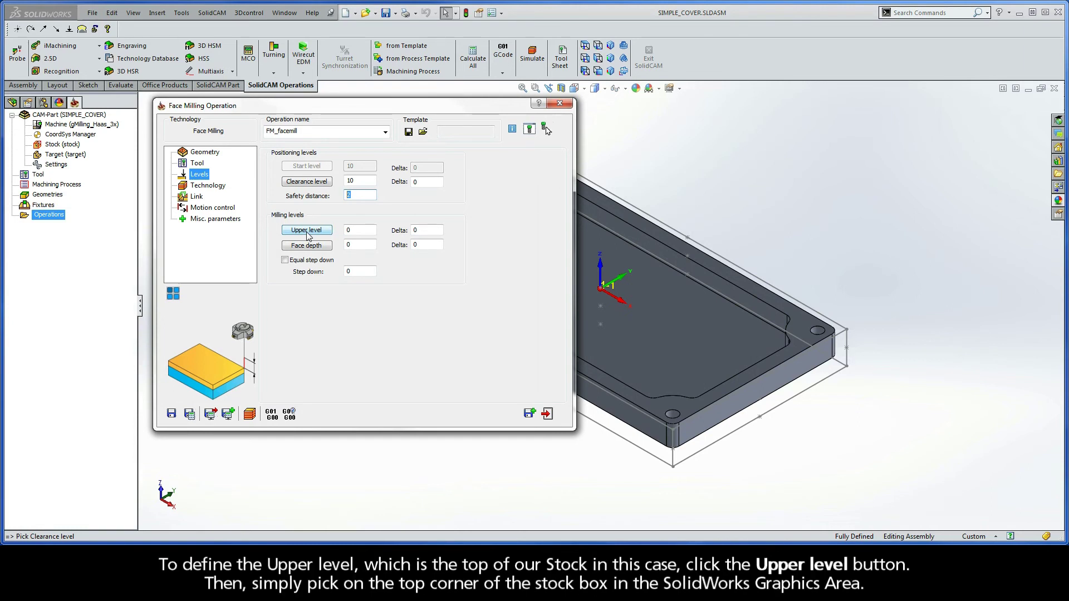
- Pick the stock box's top corner as the Upper level
click(307, 231)
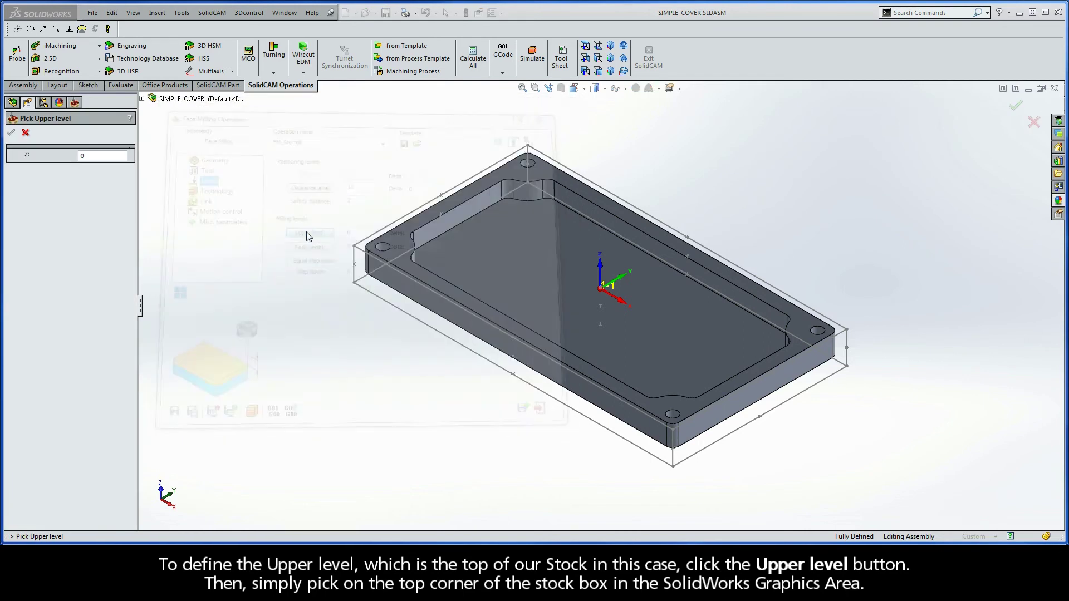
click(354, 246)
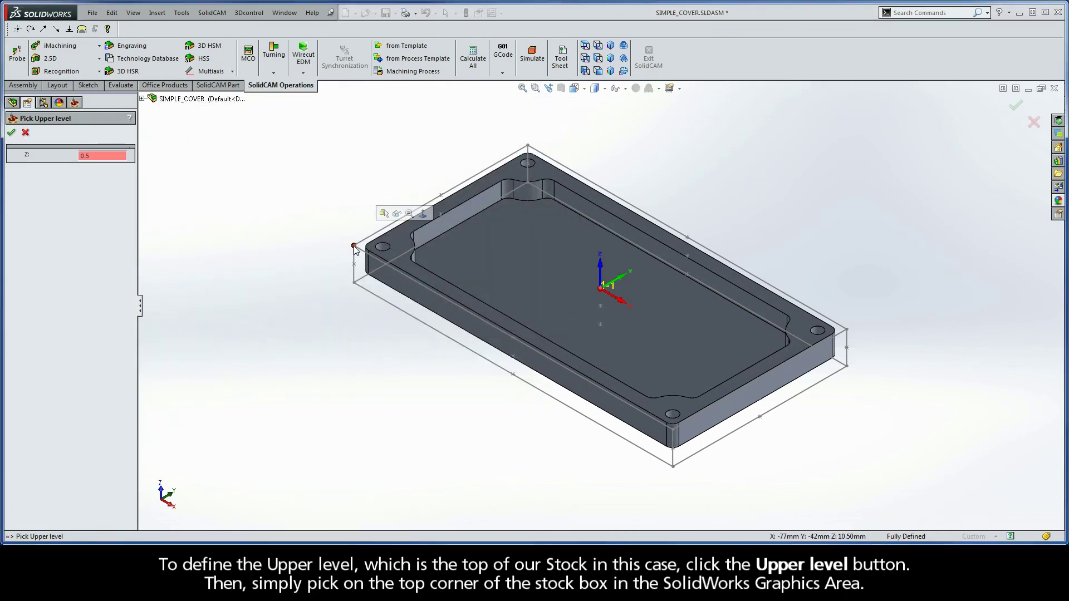
click(12, 133)
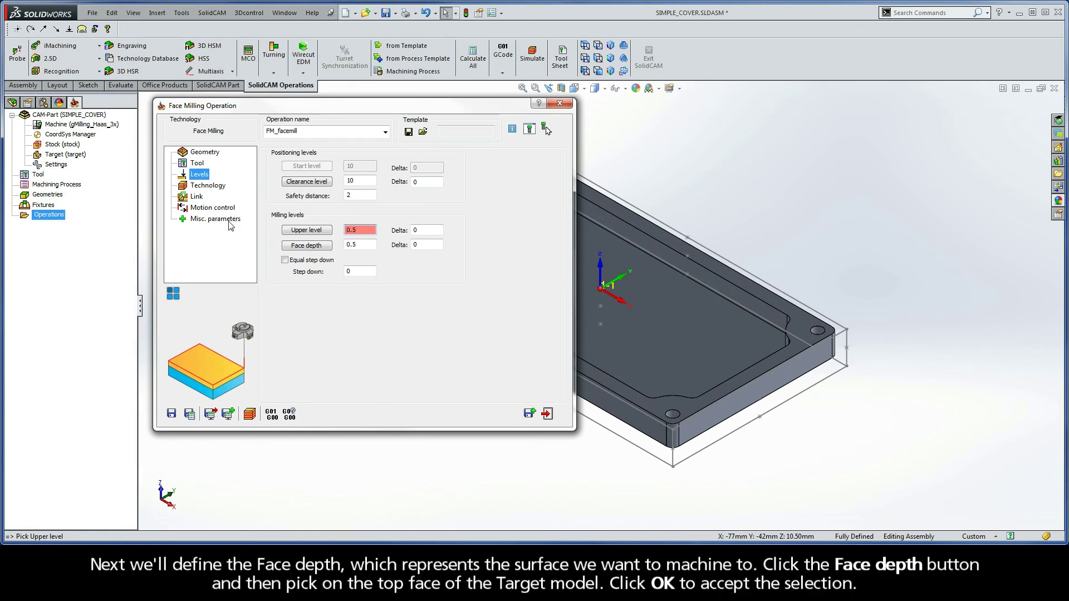
- Pick the part's top face as the Face depth
click(307, 246)
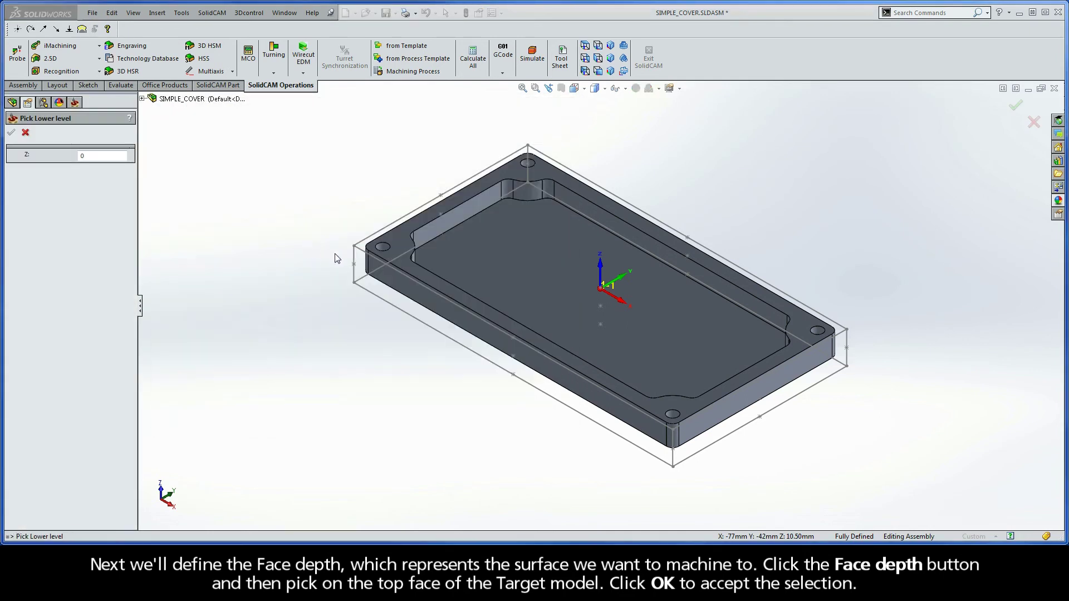
click(399, 241)
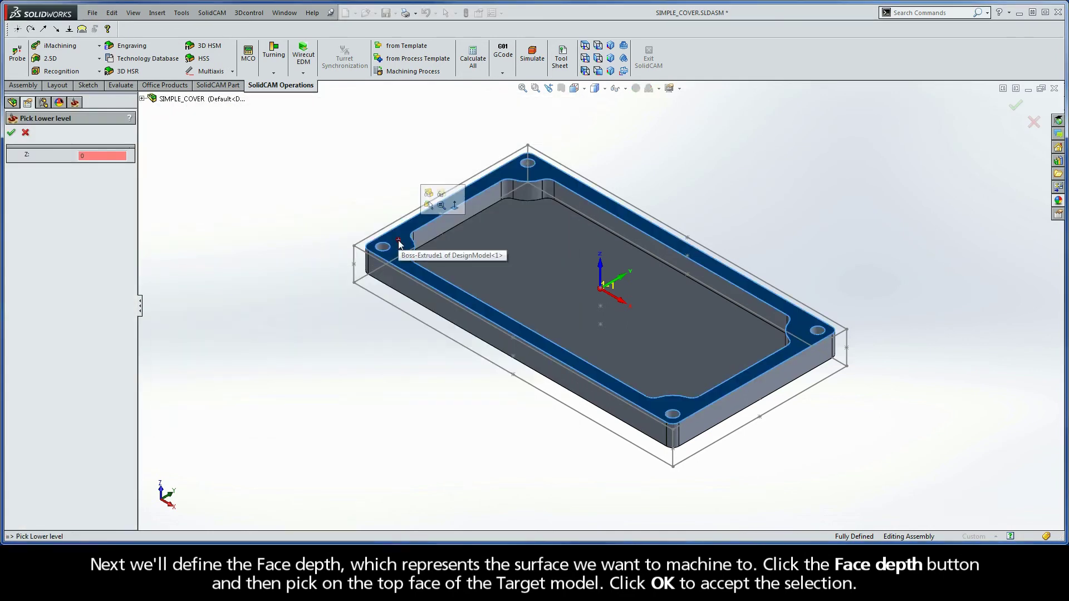
click(11, 133)
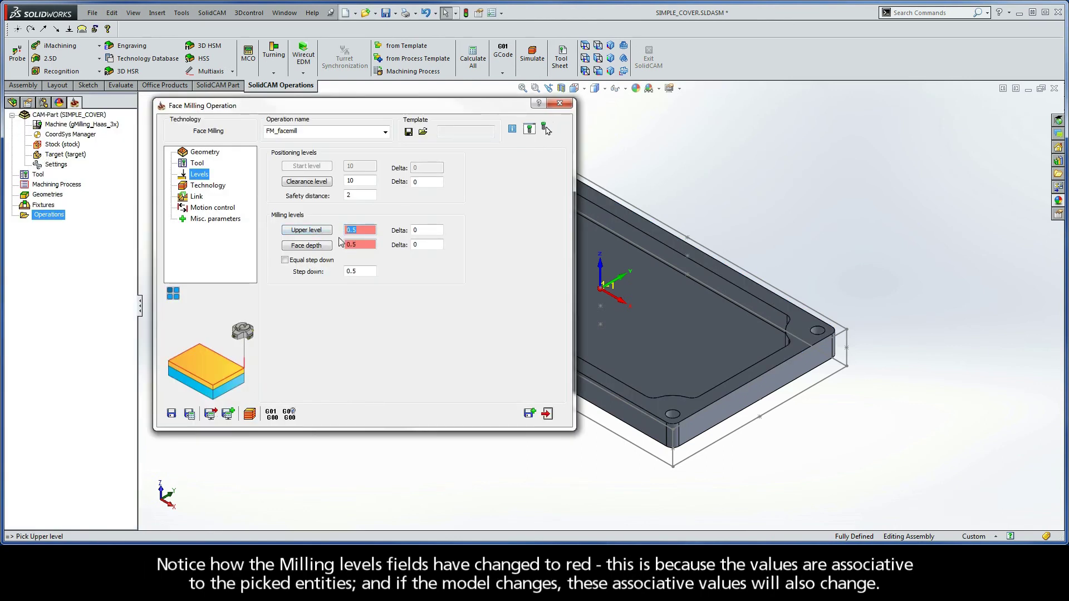
click(362, 244)
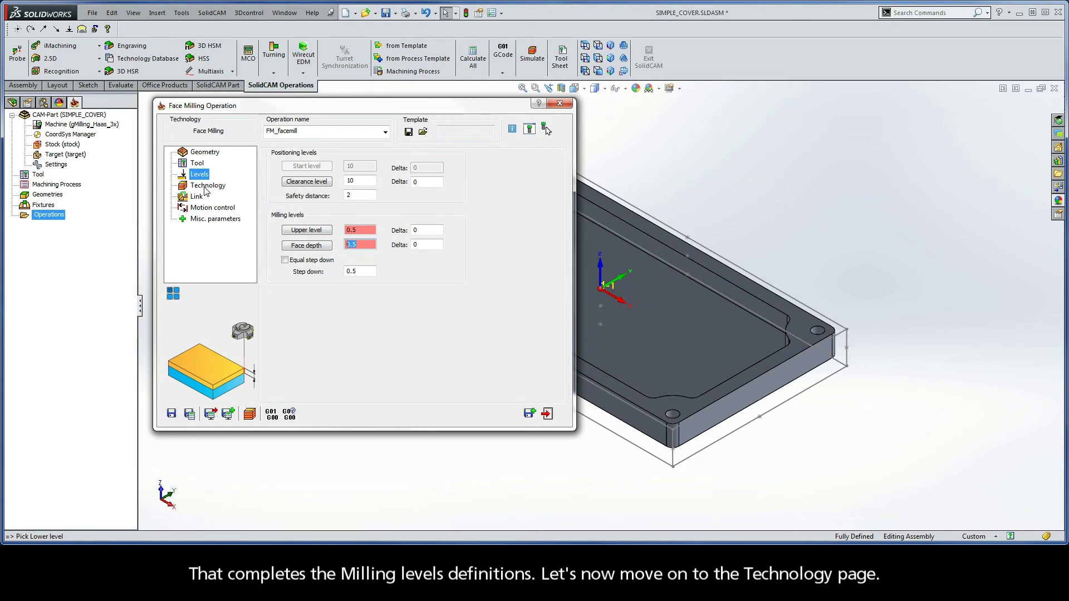
- On the Technology page, pick Contour instead of Hatch in the technology list
click(205, 187)
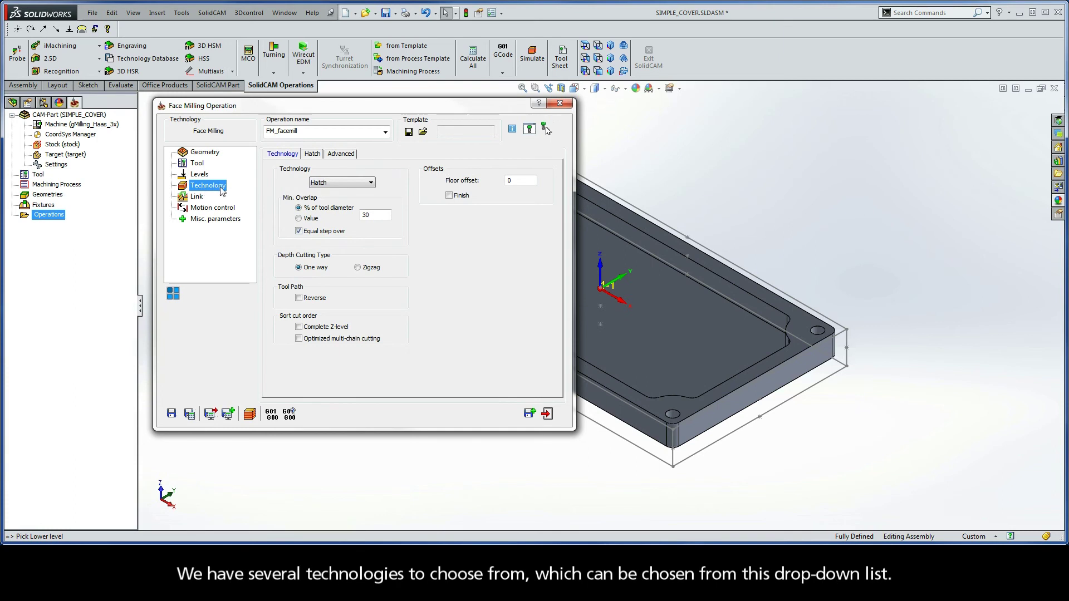
click(362, 186)
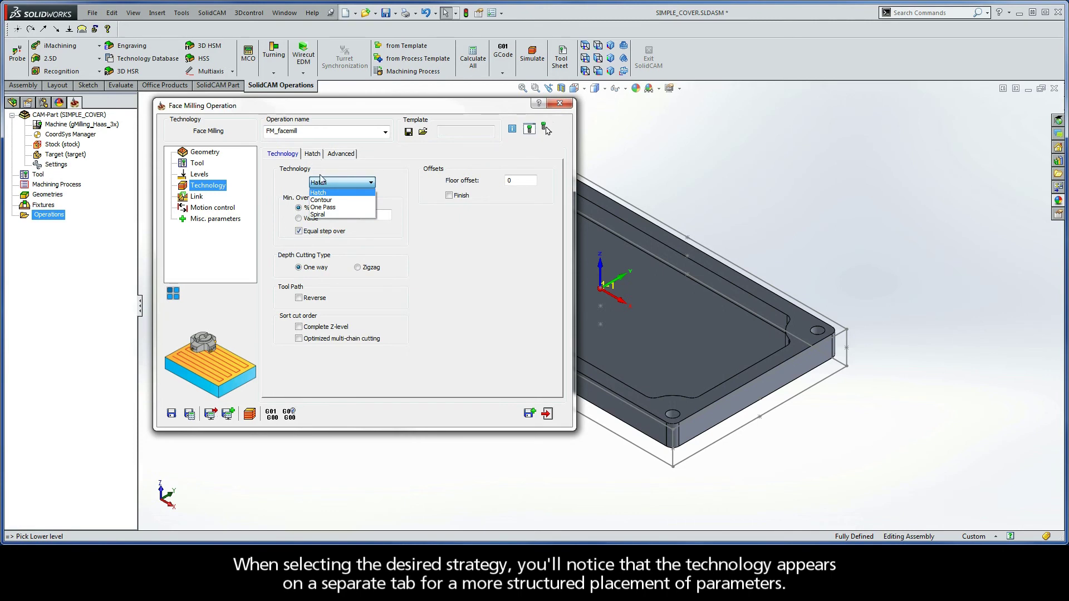
click(321, 195)
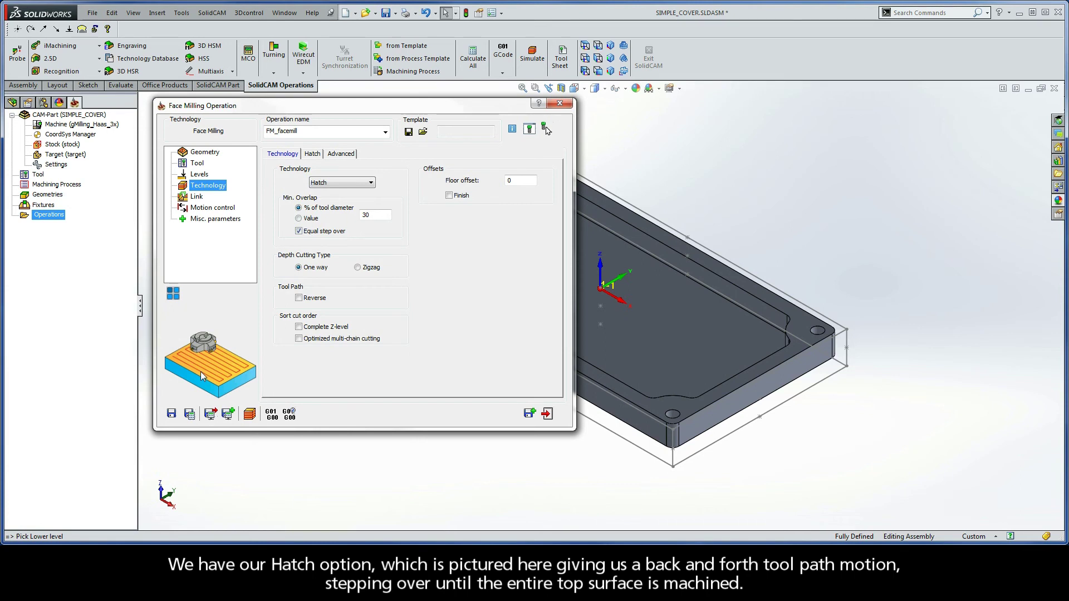
click(333, 188)
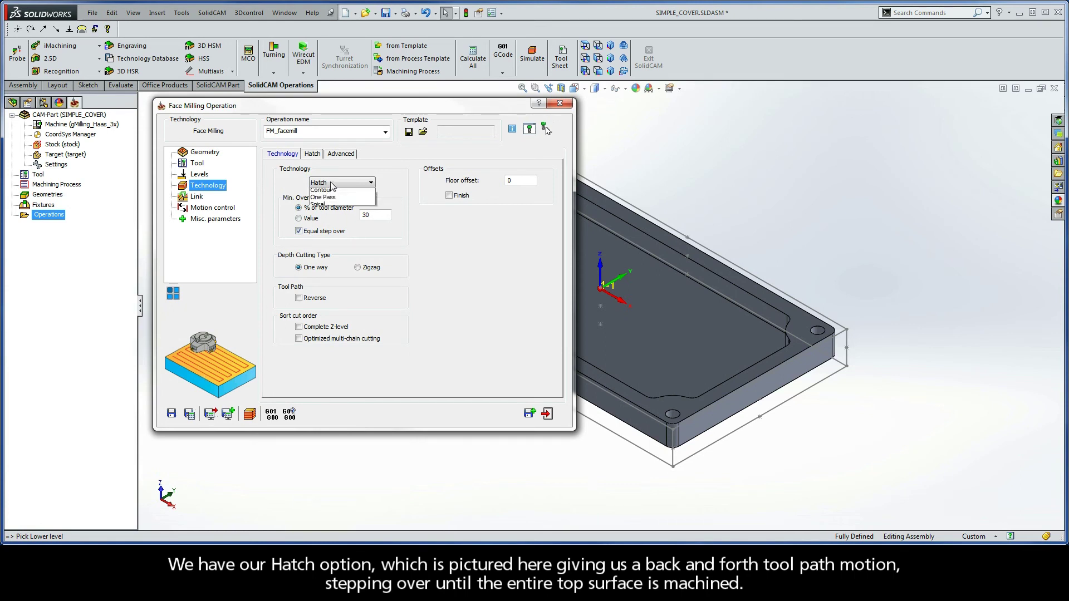
click(329, 200)
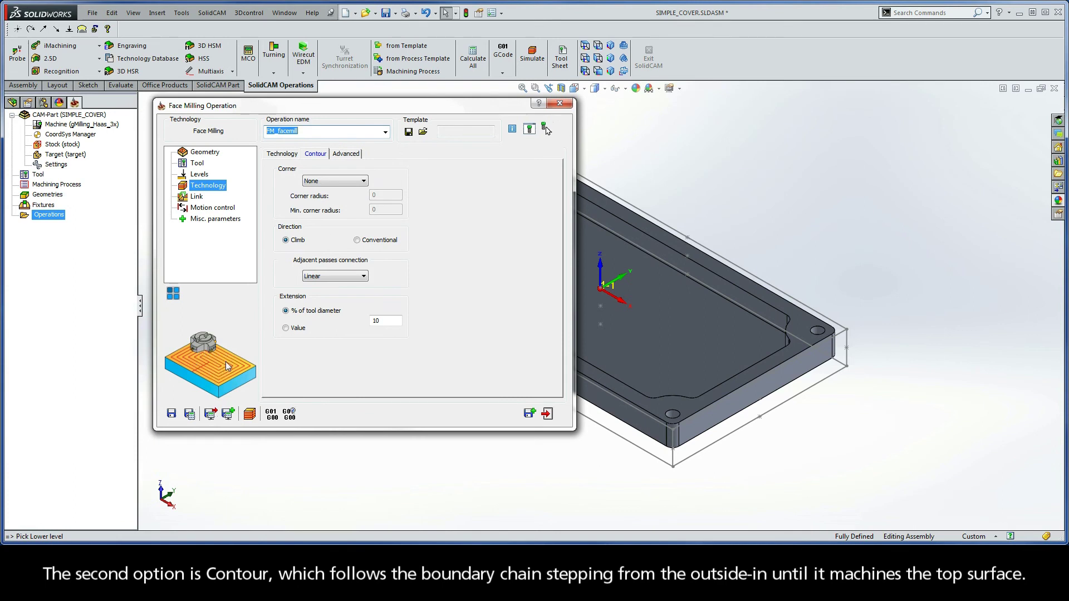
- Choose One Pass technology after previewing Spiral, and check the floor offset field
click(282, 154)
click(326, 184)
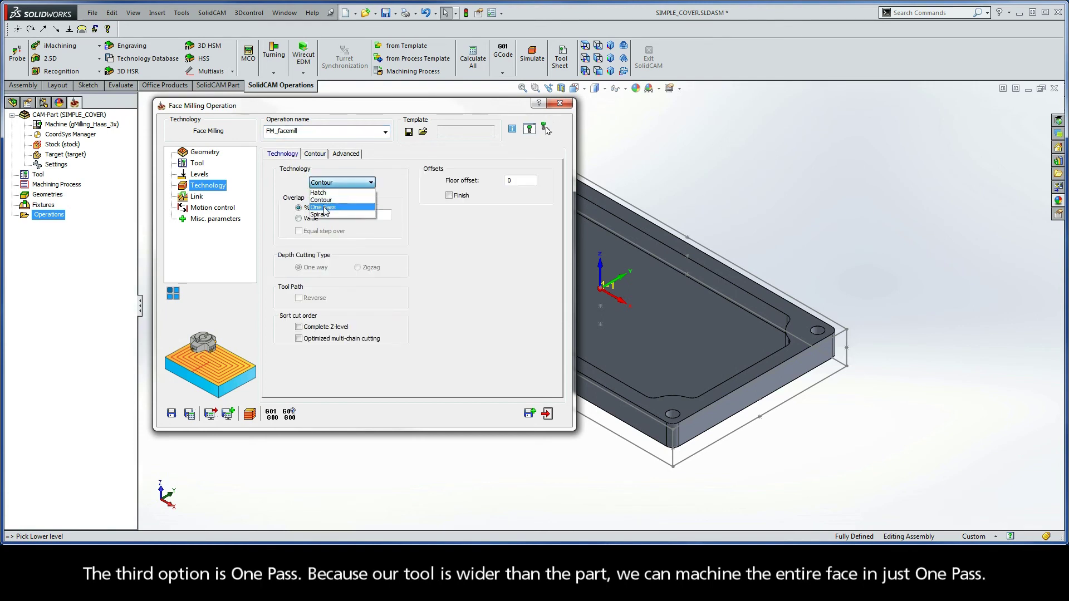
click(325, 209)
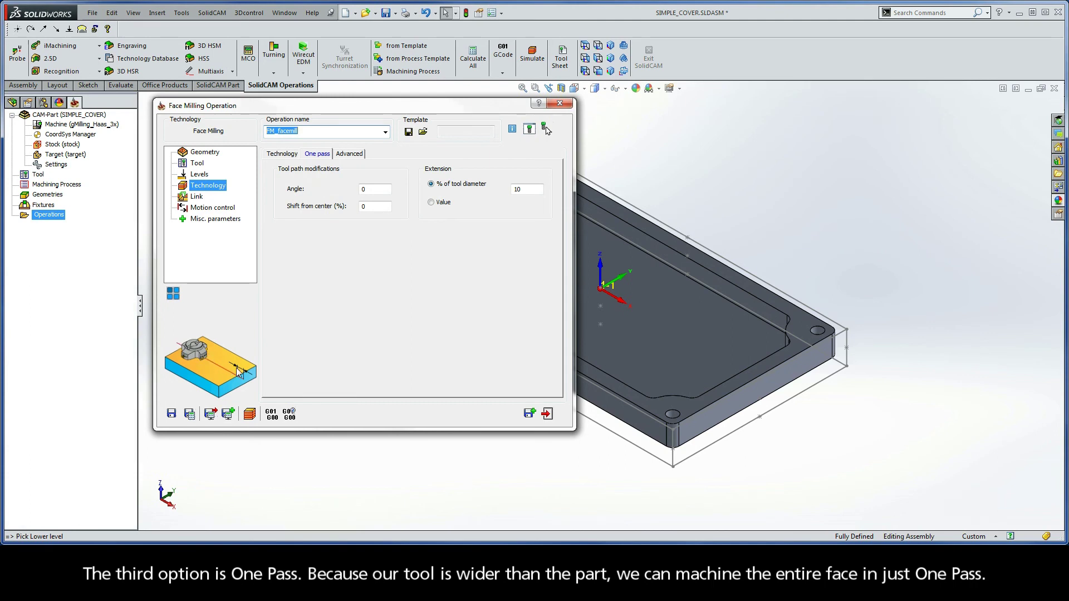
click(293, 154)
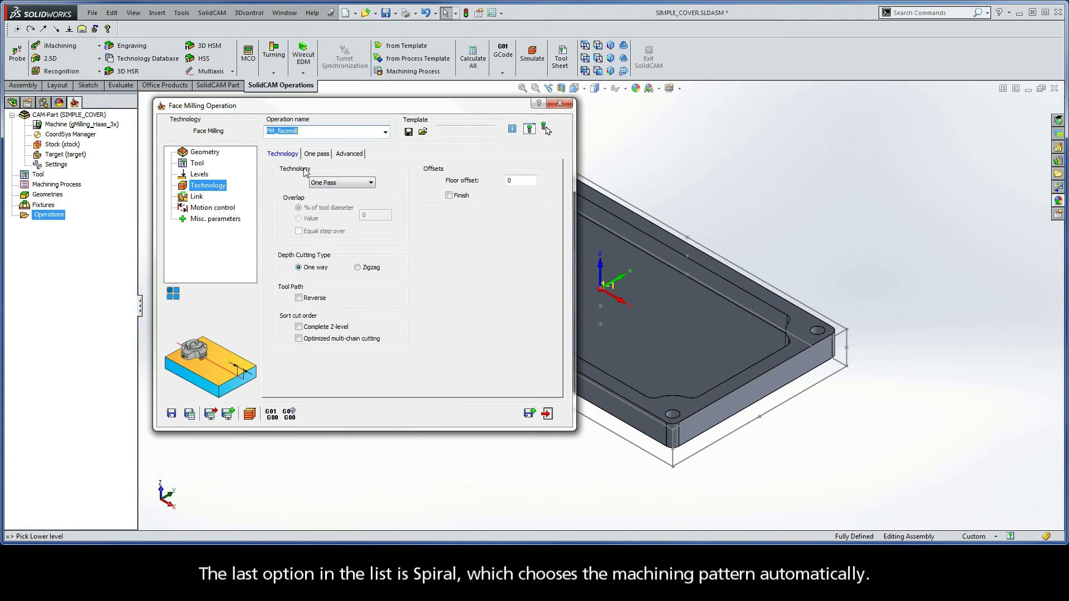
click(339, 183)
click(324, 215)
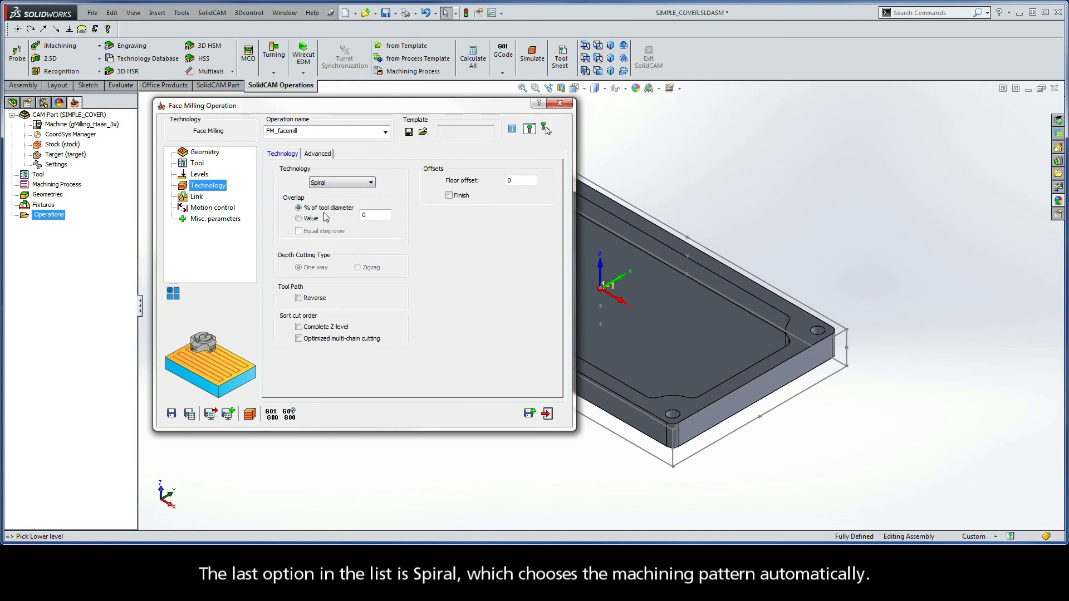
click(341, 183)
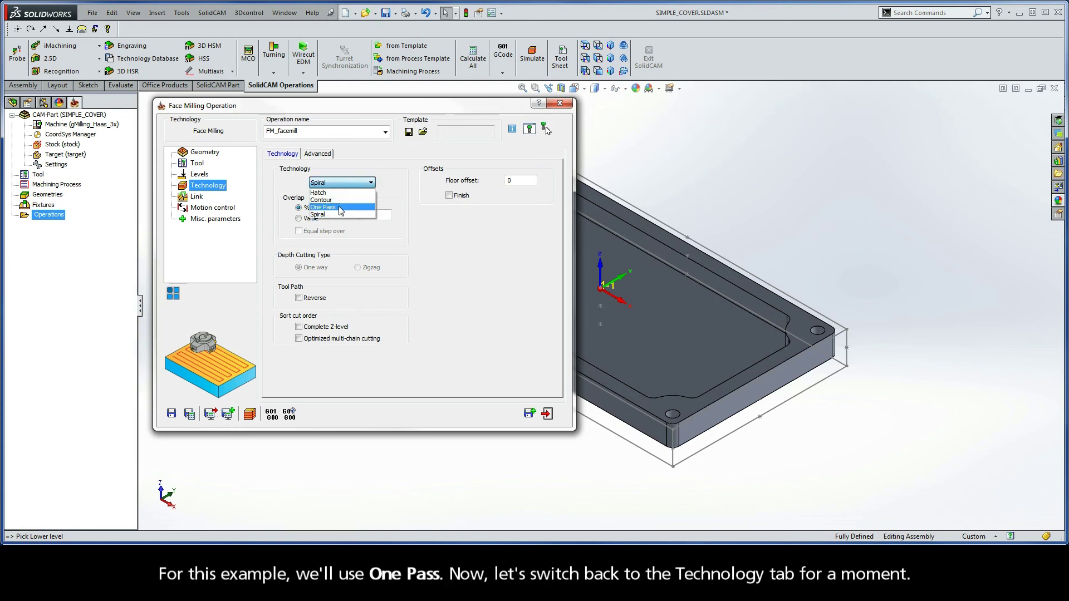
click(339, 207)
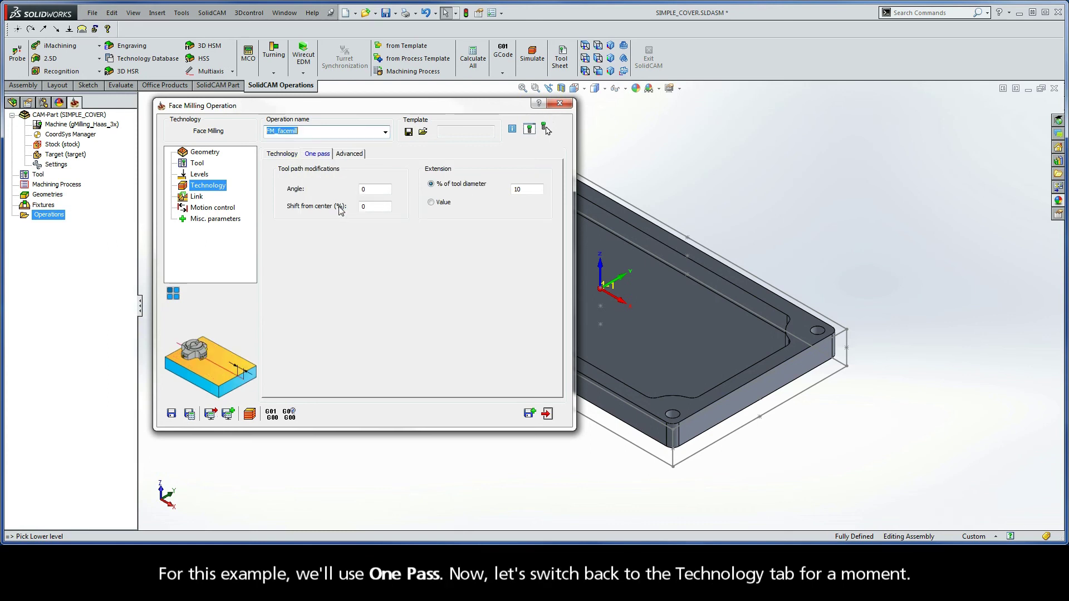
click(284, 157)
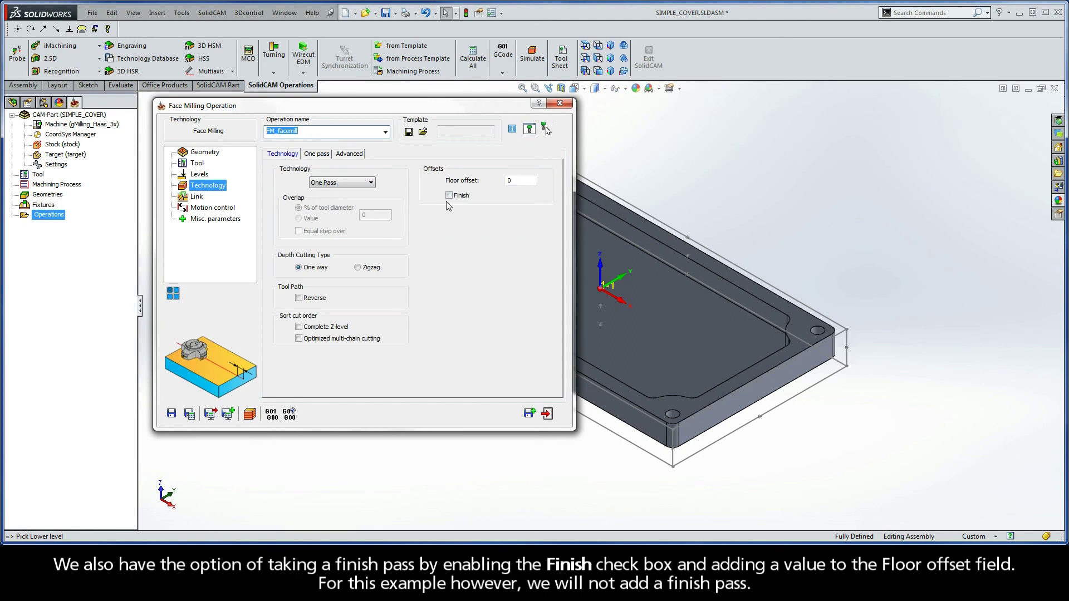
click(517, 180)
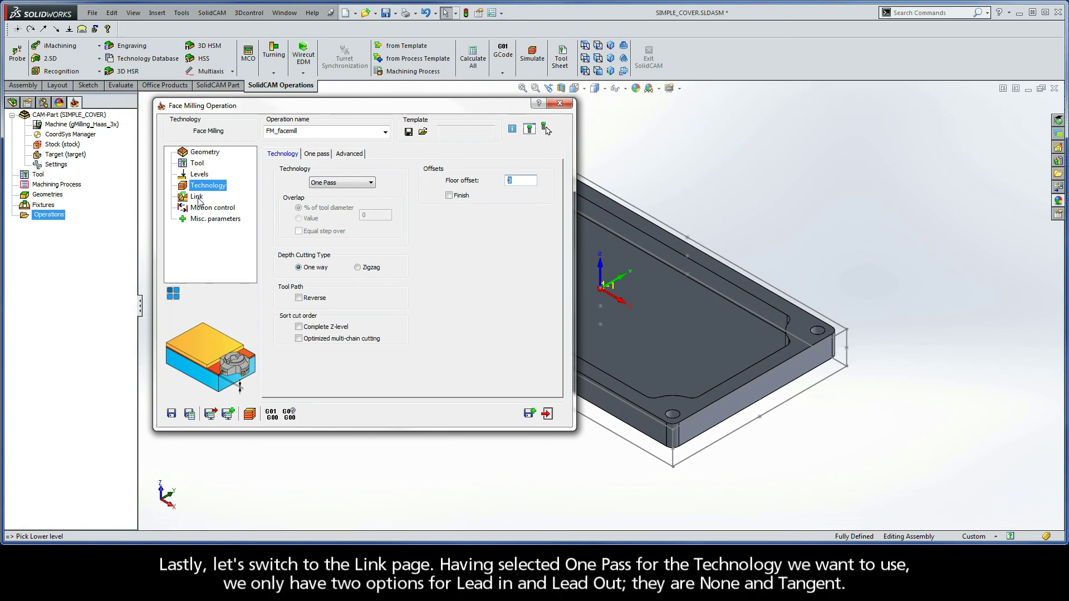
- On the Link page, try a Tangent lead in, reviewing its length, angle and normal
click(198, 197)
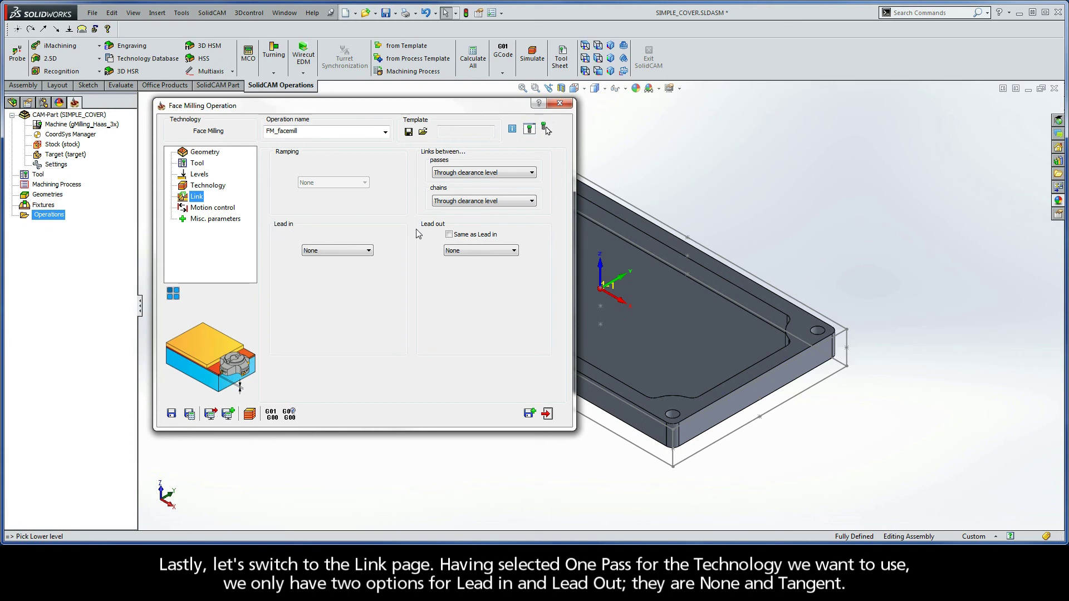
click(358, 252)
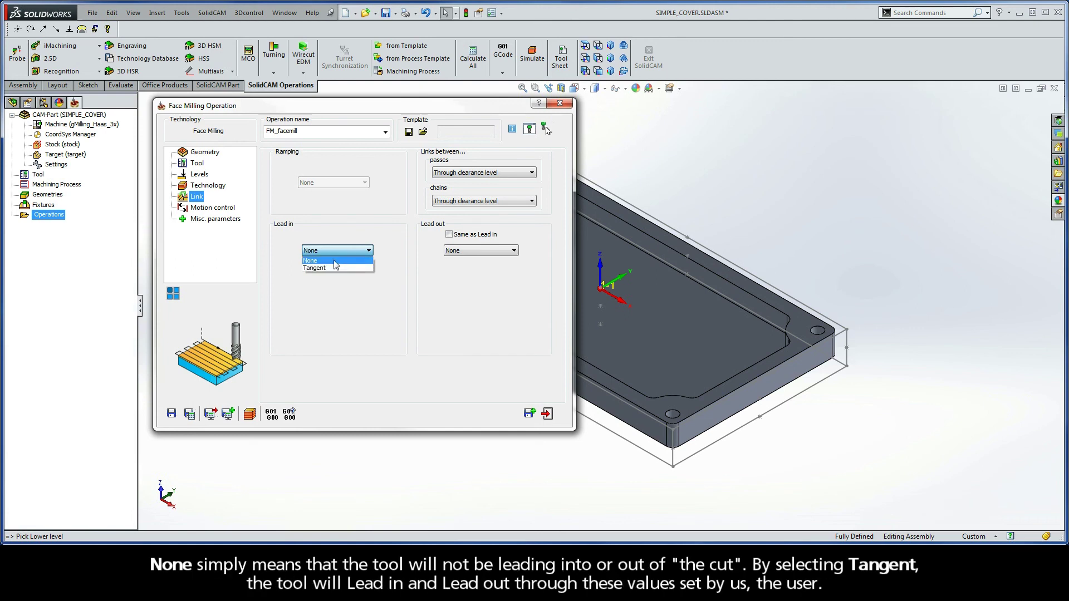
click(330, 267)
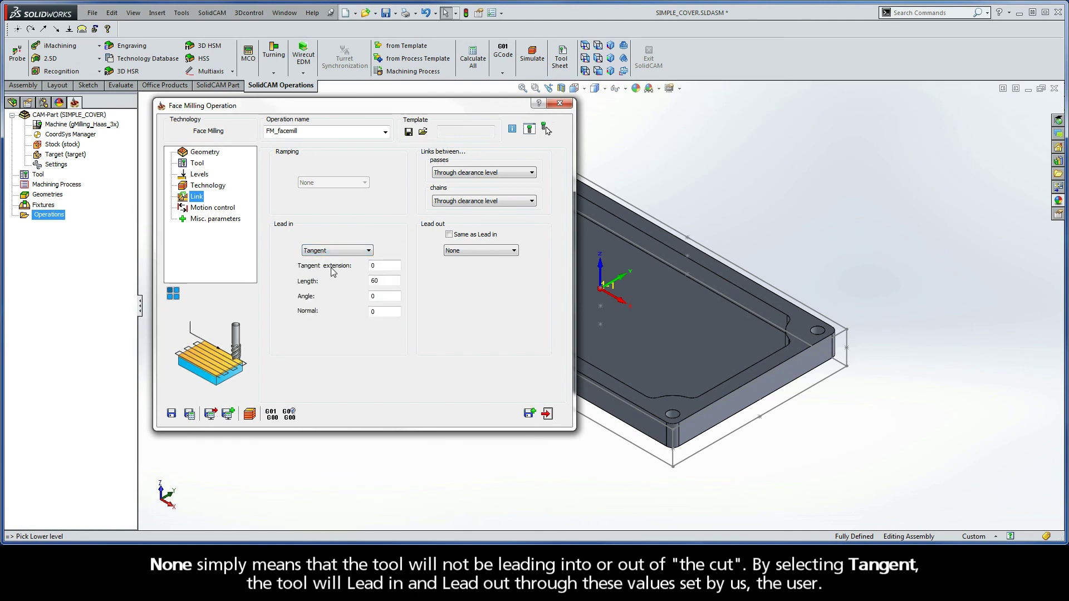
click(382, 281)
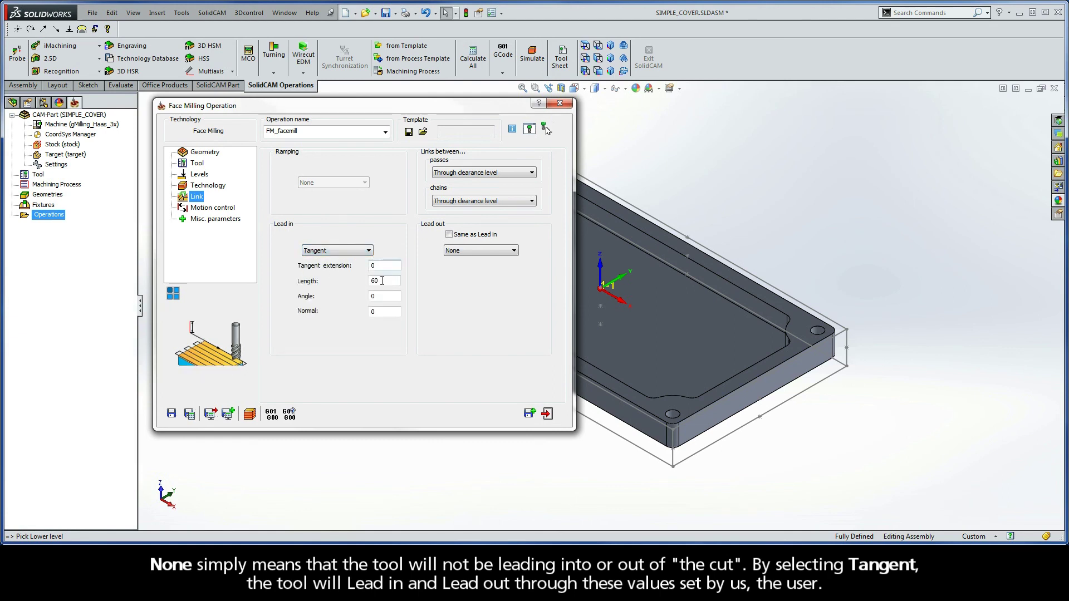
click(382, 295)
click(379, 311)
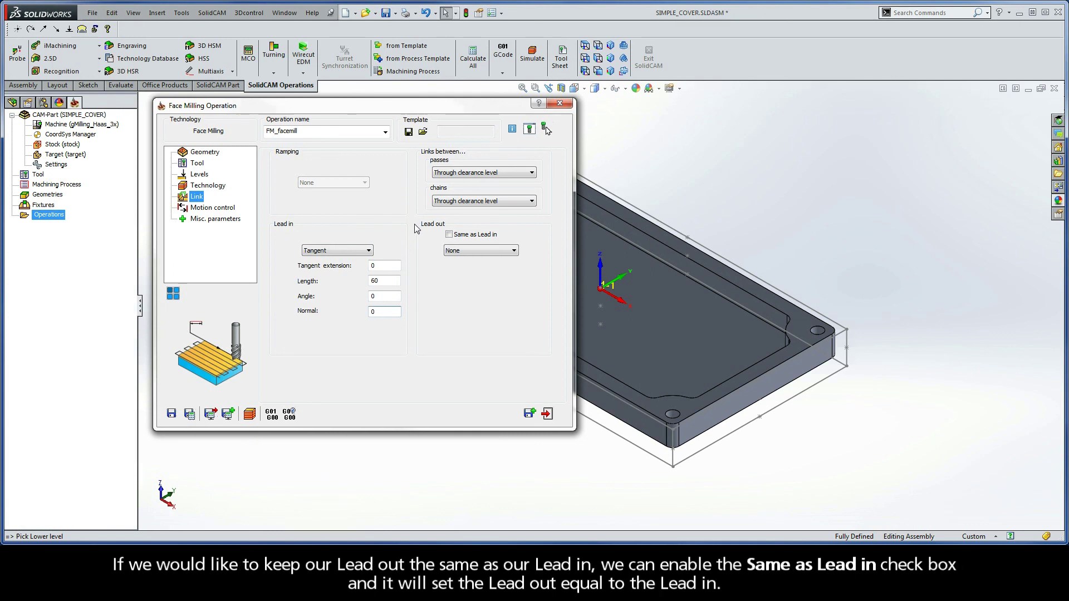
- Check Same as Lead in, then set the lead in back to None
click(449, 235)
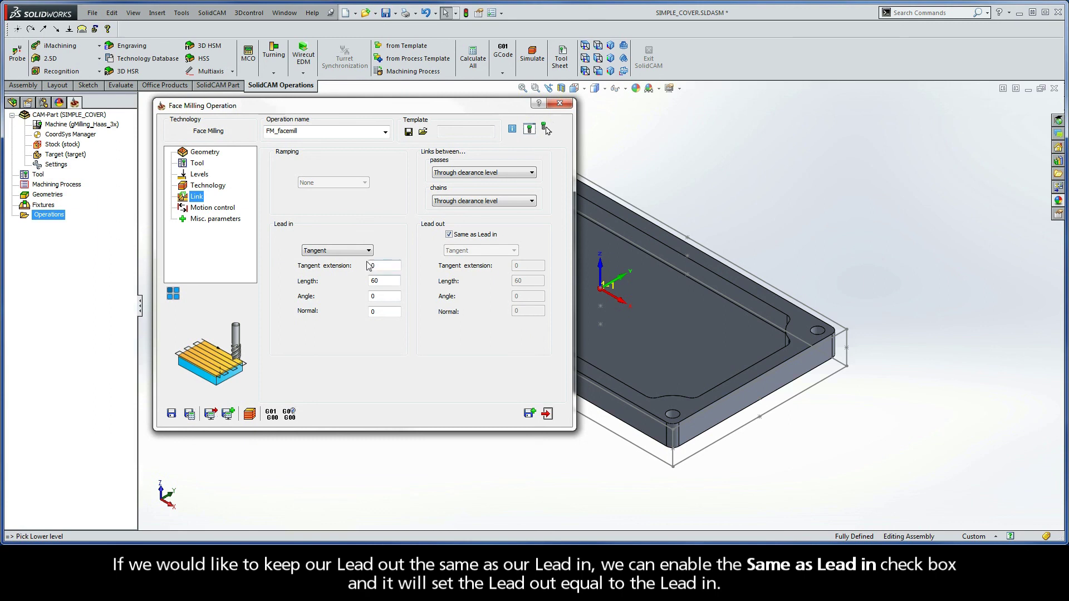
click(351, 252)
click(332, 262)
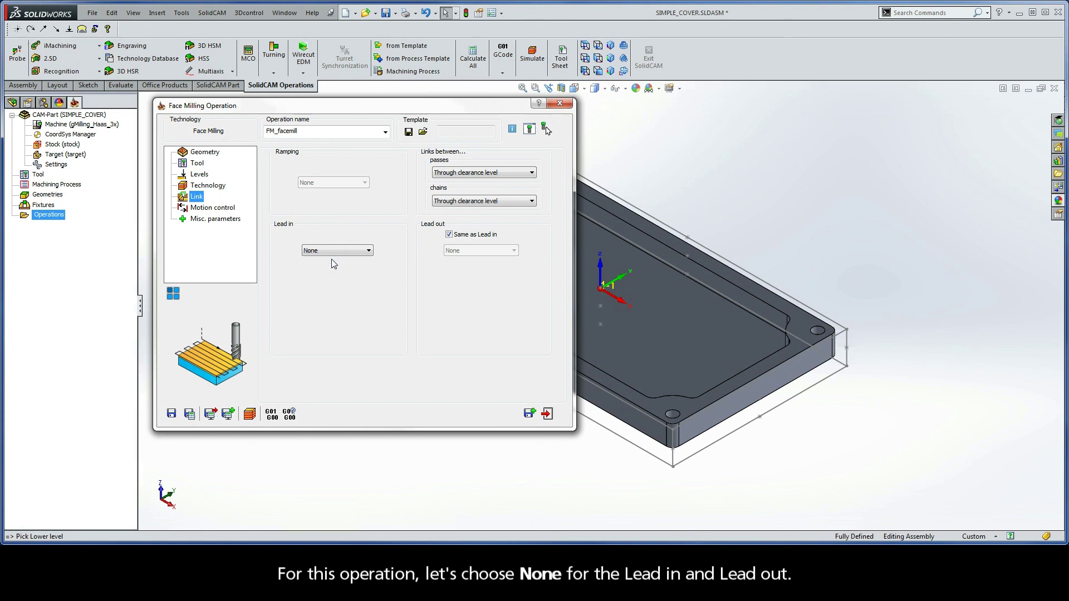
- Save and calculate the FM_facemill face milling operation toolpath
click(189, 415)
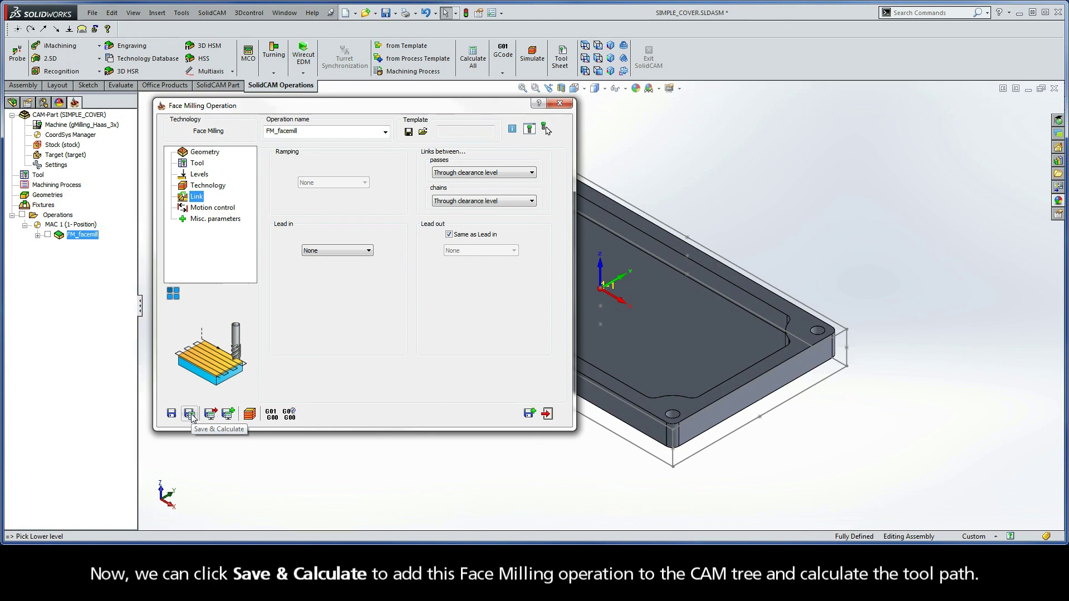
- Play the FM_facemill Host CAD simulation to draw its single-pass toolpath over the part
click(250, 415)
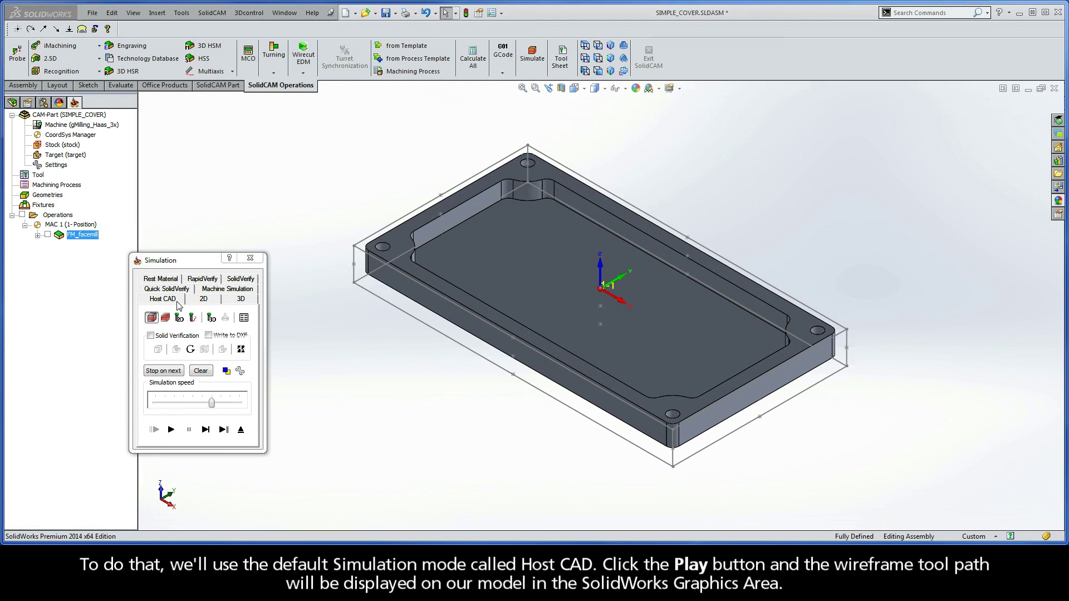
click(171, 430)
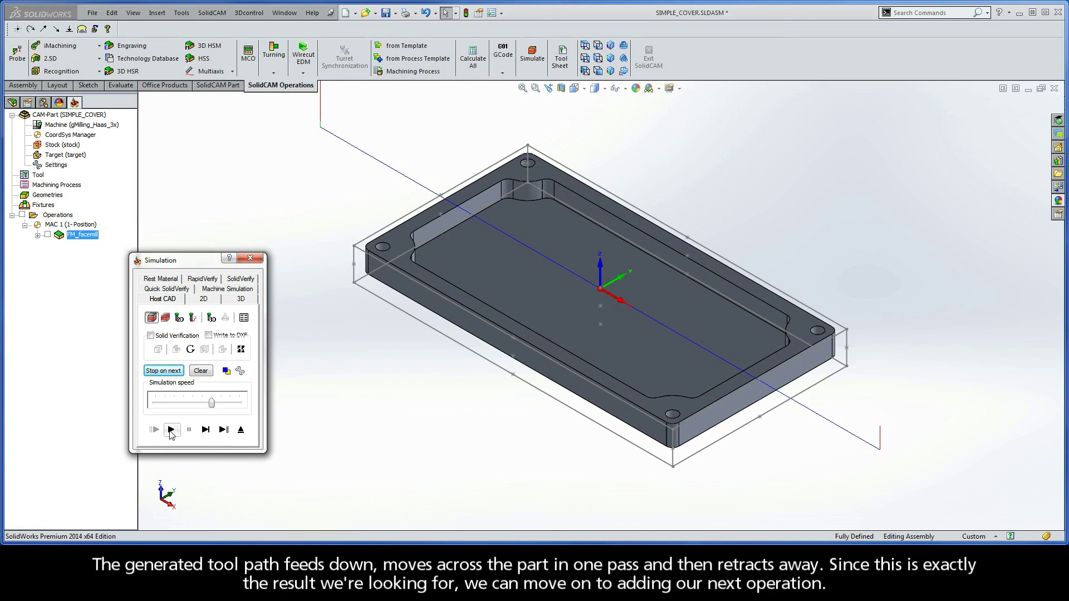
- Exit the Simulation panel and the Face Milling Operation dialog, leaving FM_facemill in the tree
click(241, 431)
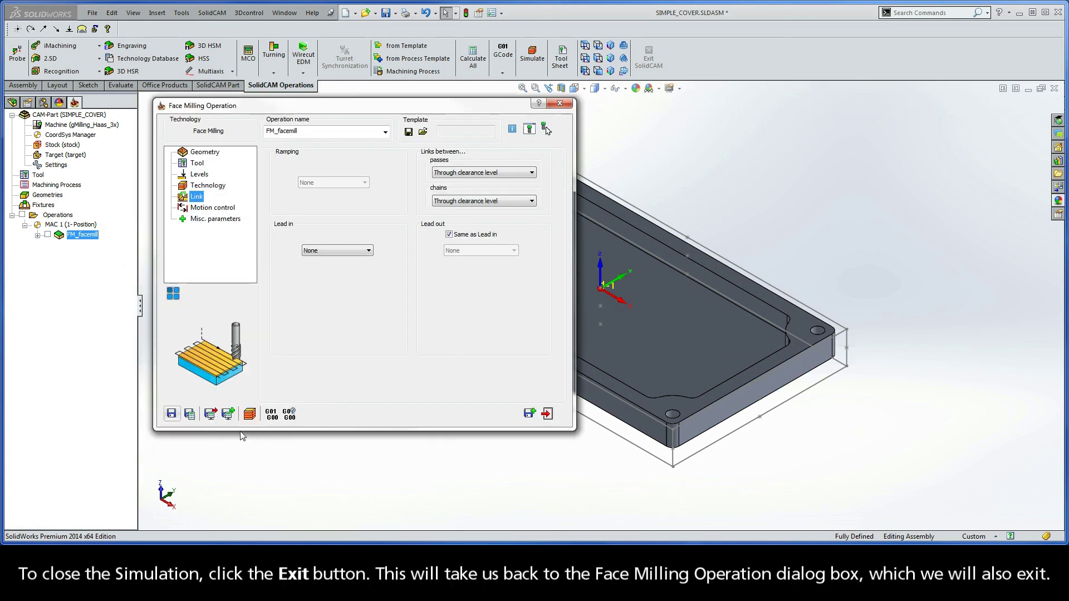
click(548, 414)
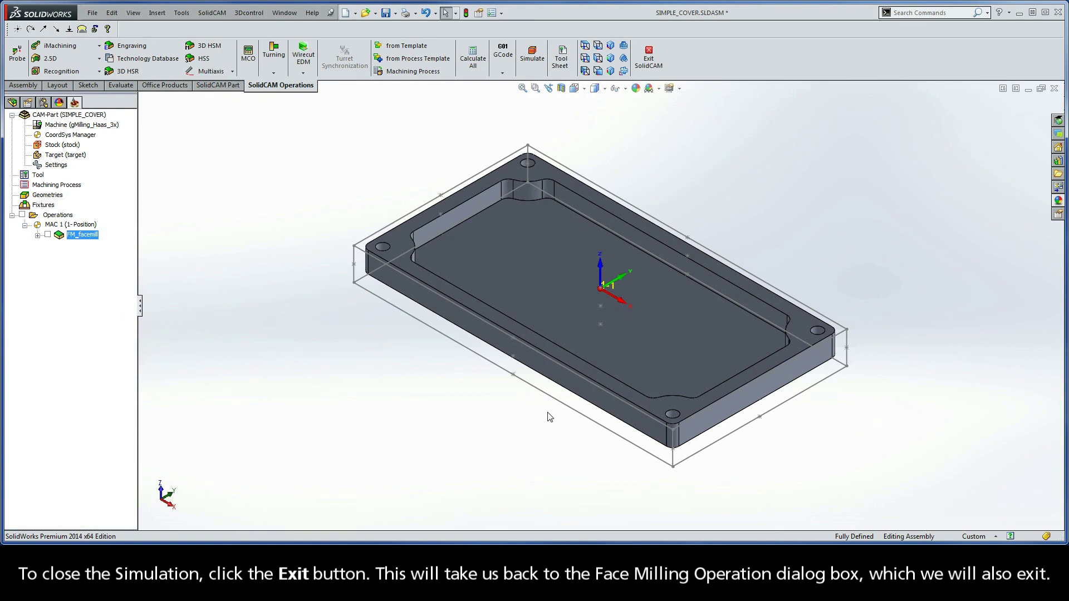